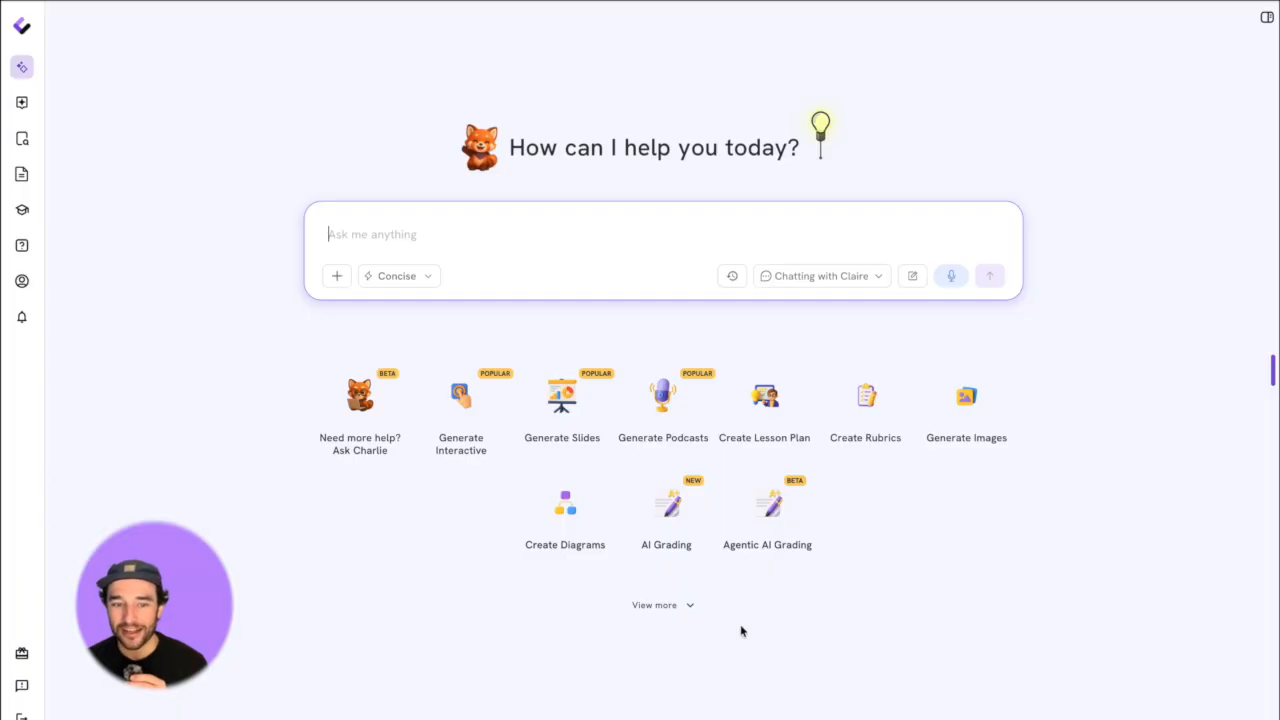
- Start an AI Grading chat and describe the assignment as "Students will work with bivariate data"
left_click(783, 506)
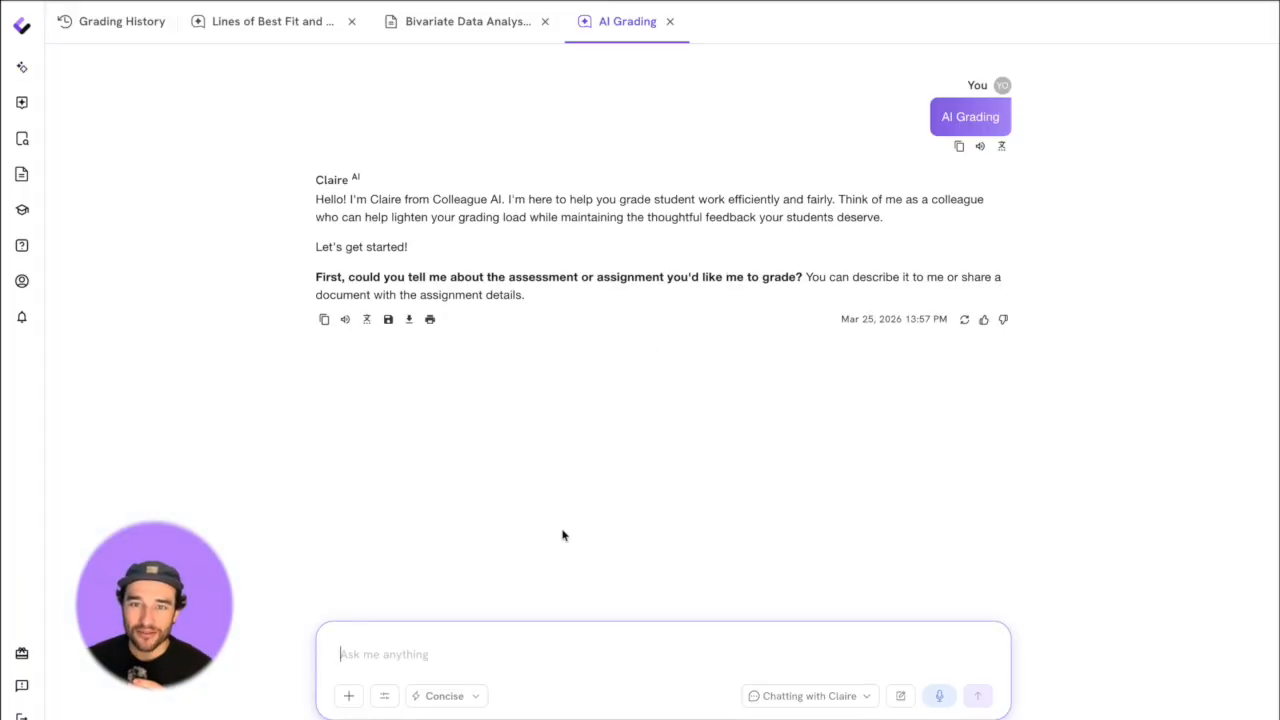
type("Students wil")
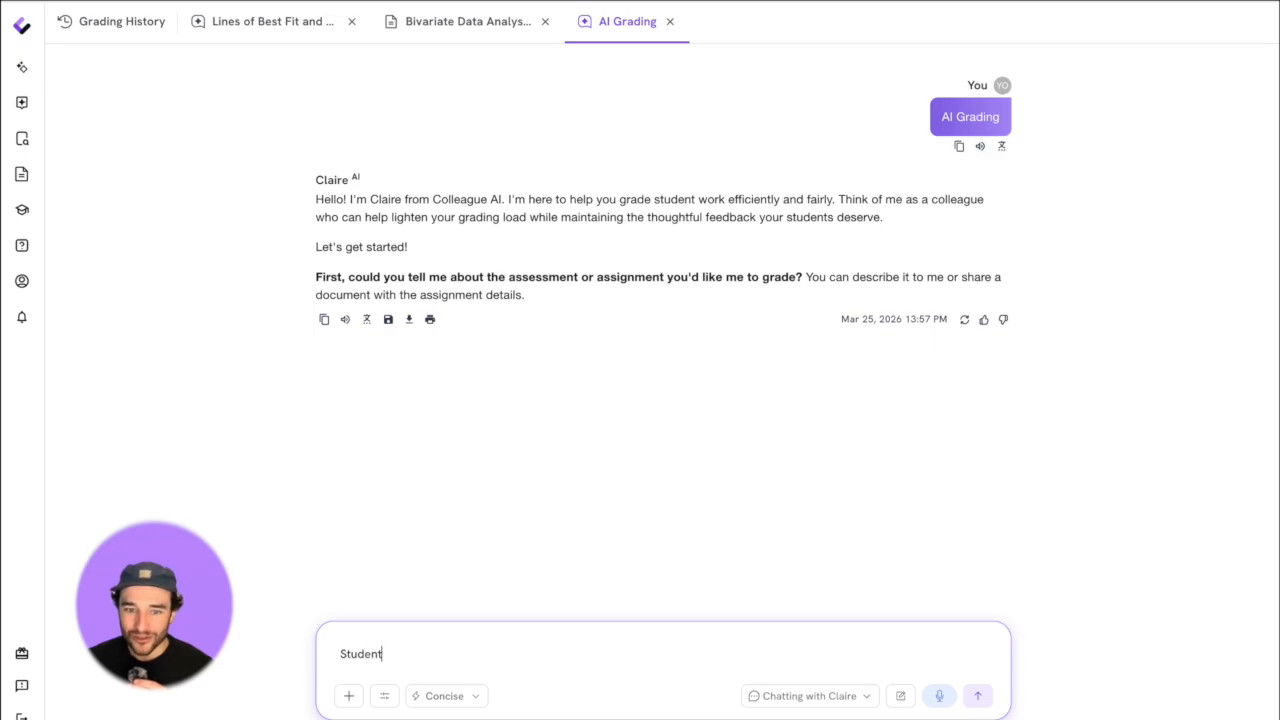
type("l work with bivariate data")
key("Return")
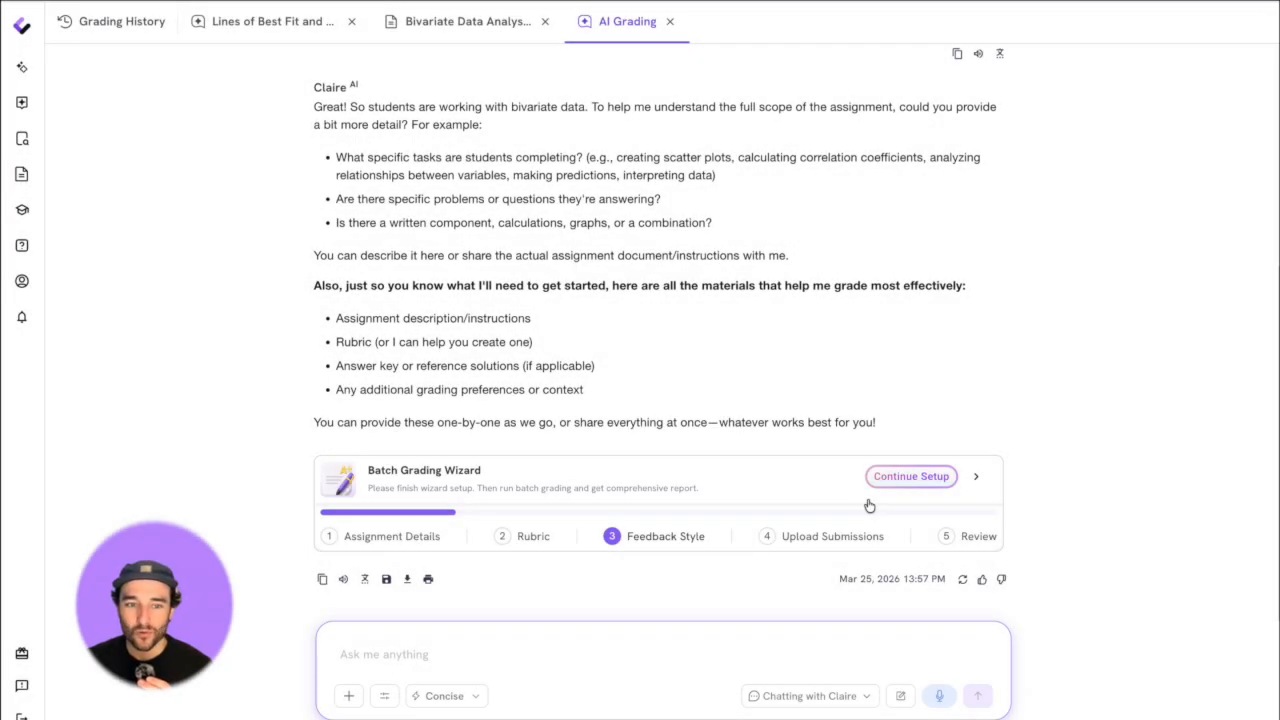
- Continue the batch grading setup and name the assignment "Using Bivariate Data to Make Informed Decisions"
left_click(910, 478)
scroll(780, 309, "down", 4)
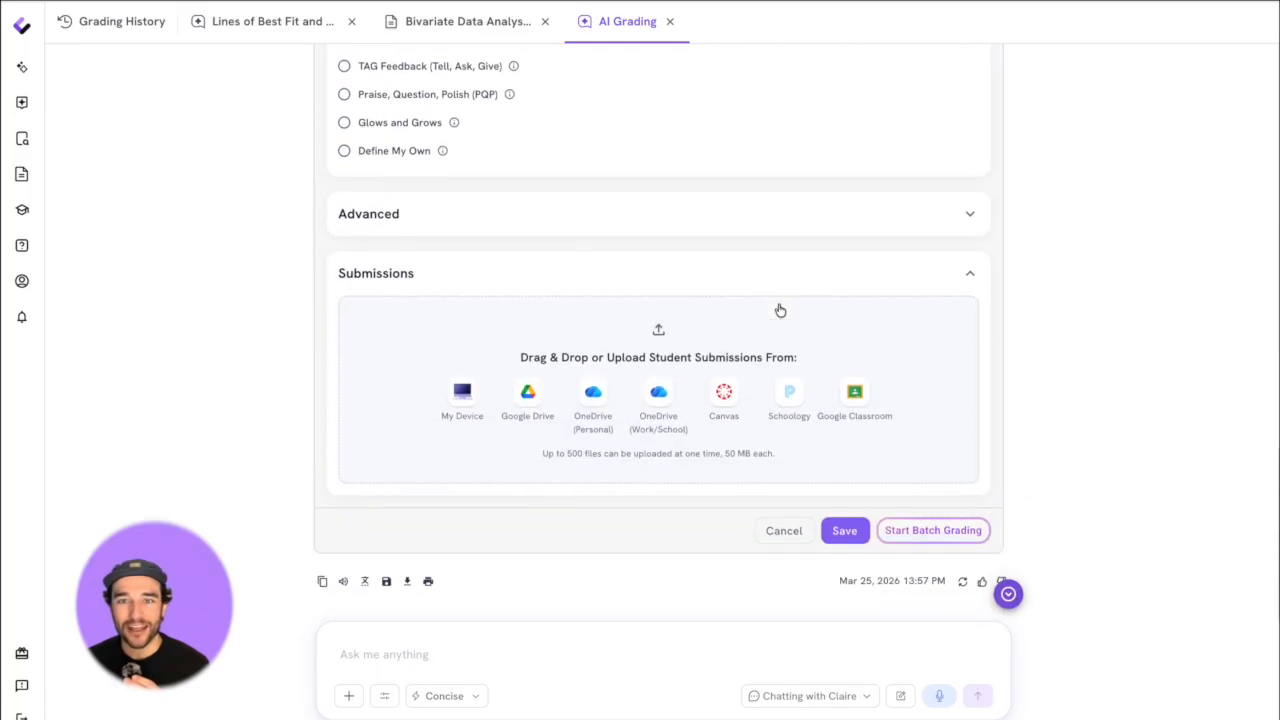
scroll(780, 309, "up", 5)
left_click(523, 212)
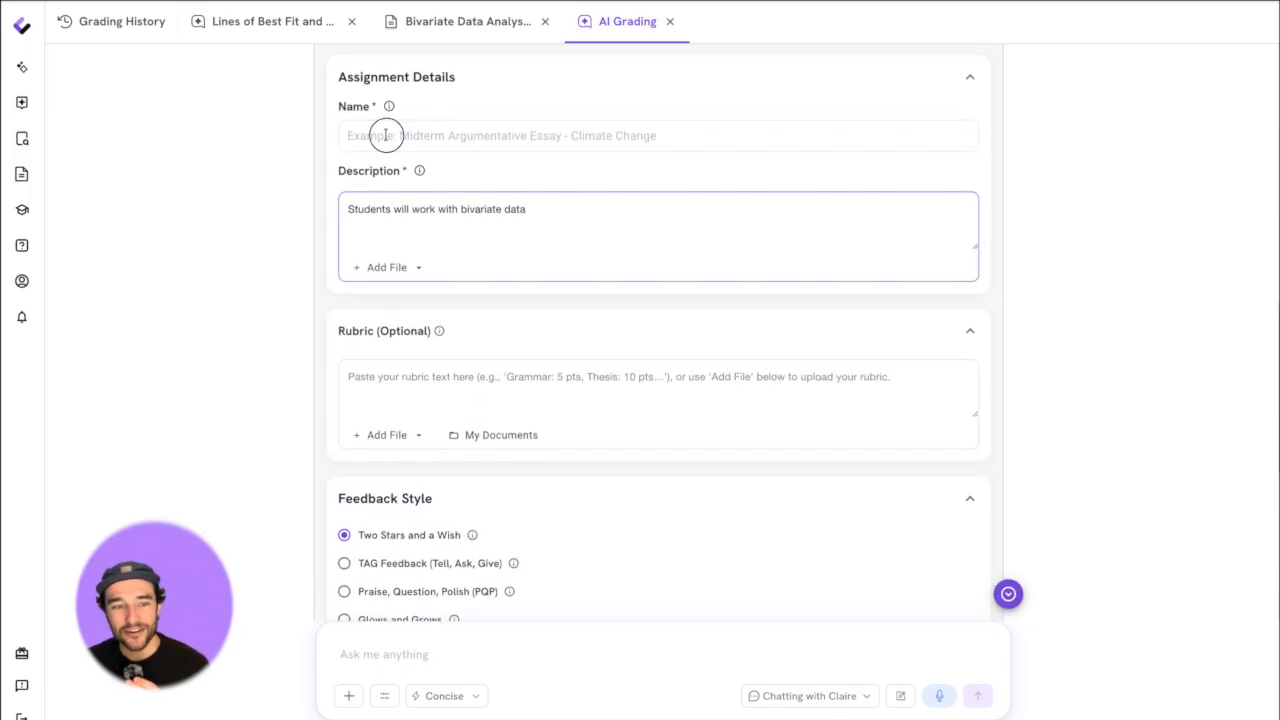
left_click(383, 135)
type("Using Bivariate Data to Make Informed Predictin")
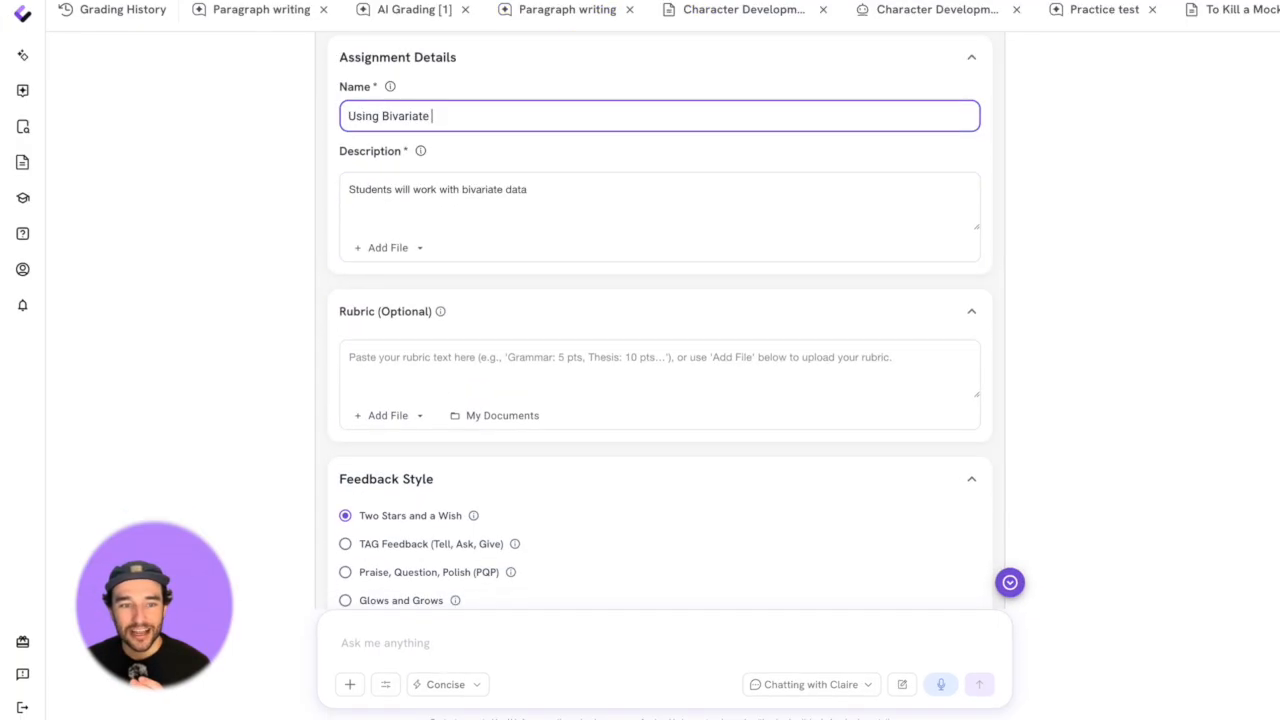
type("ns")
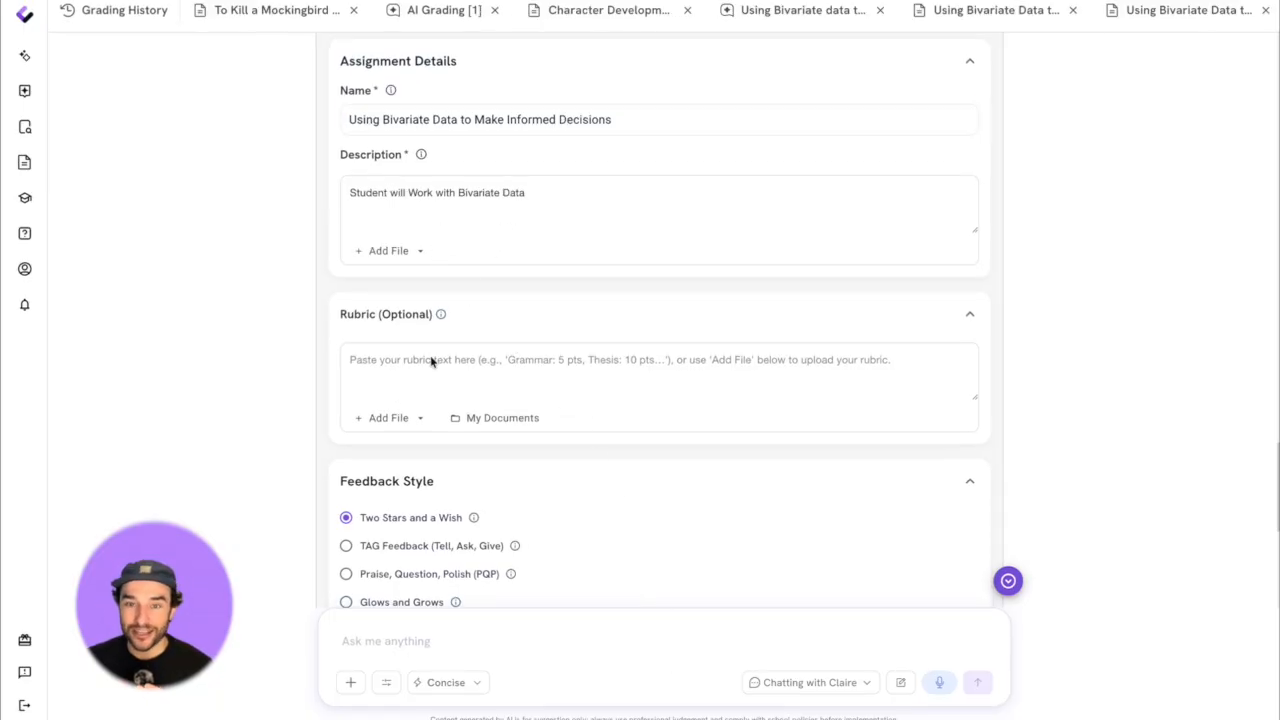
- Ask the chat assistant for a lines of best fit and predictions rubric in asset-based language
left_click(407, 641)
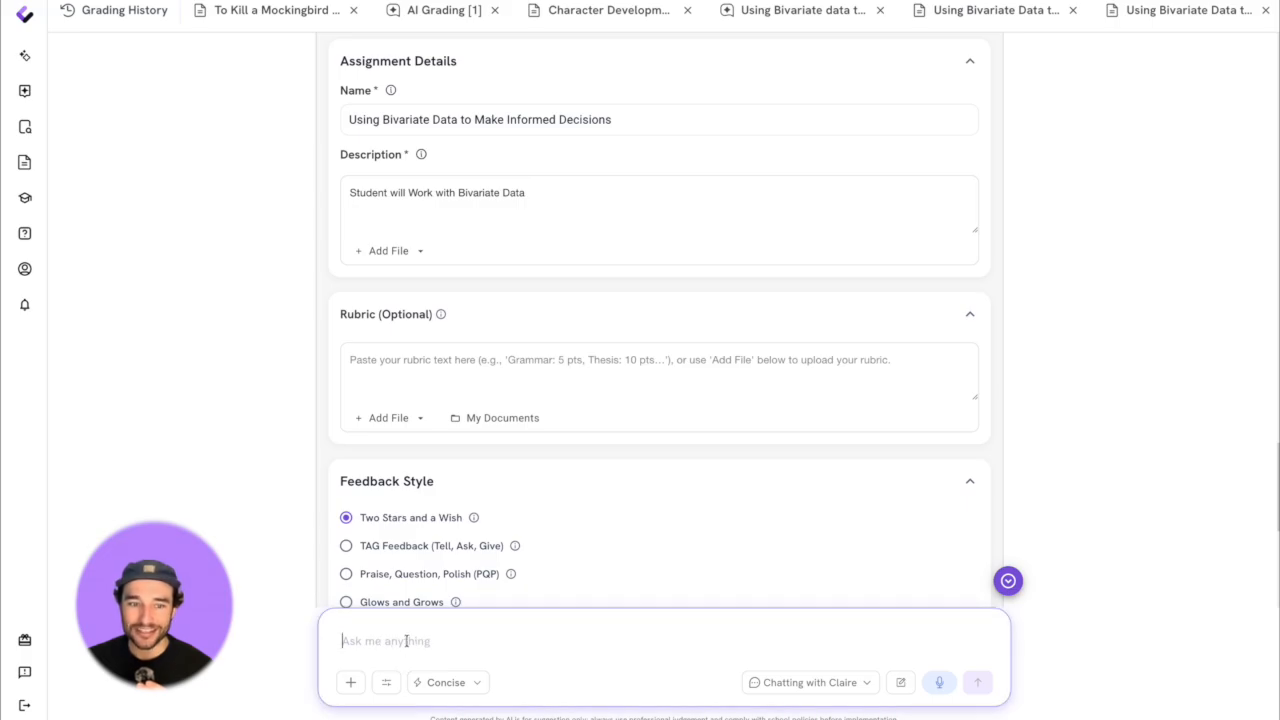
key("Return")
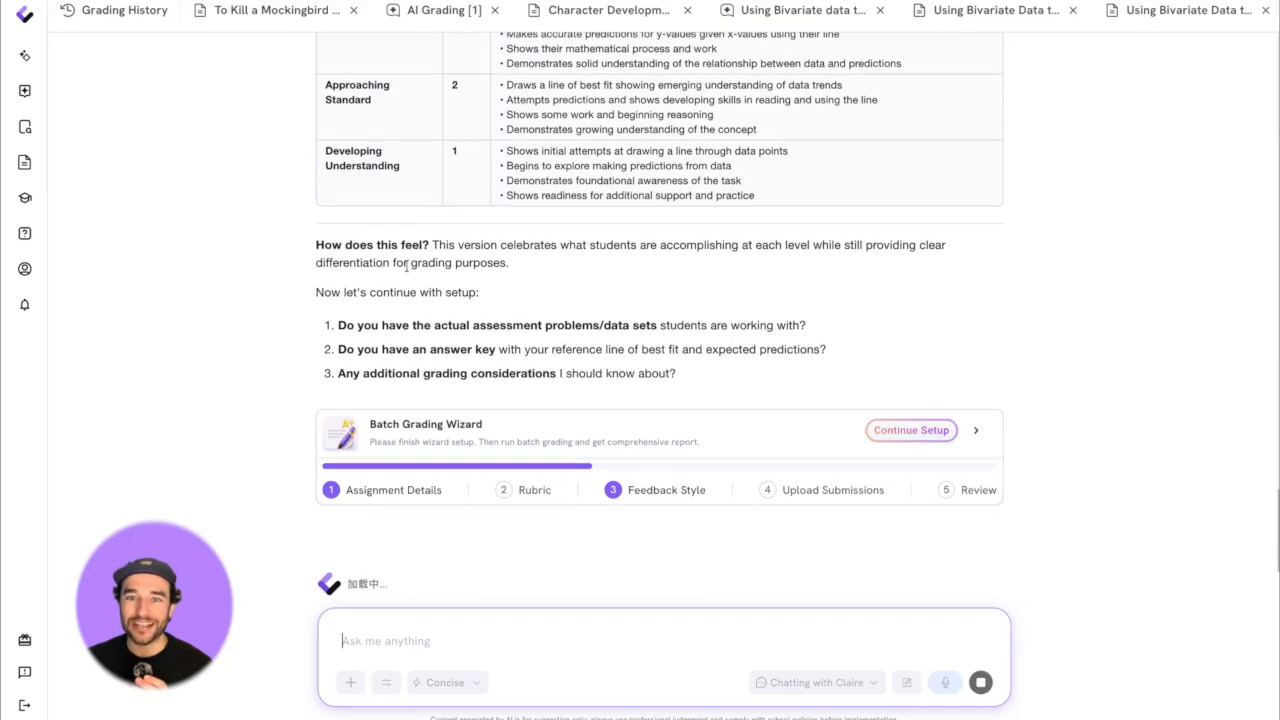
scroll(408, 271, "up", 2)
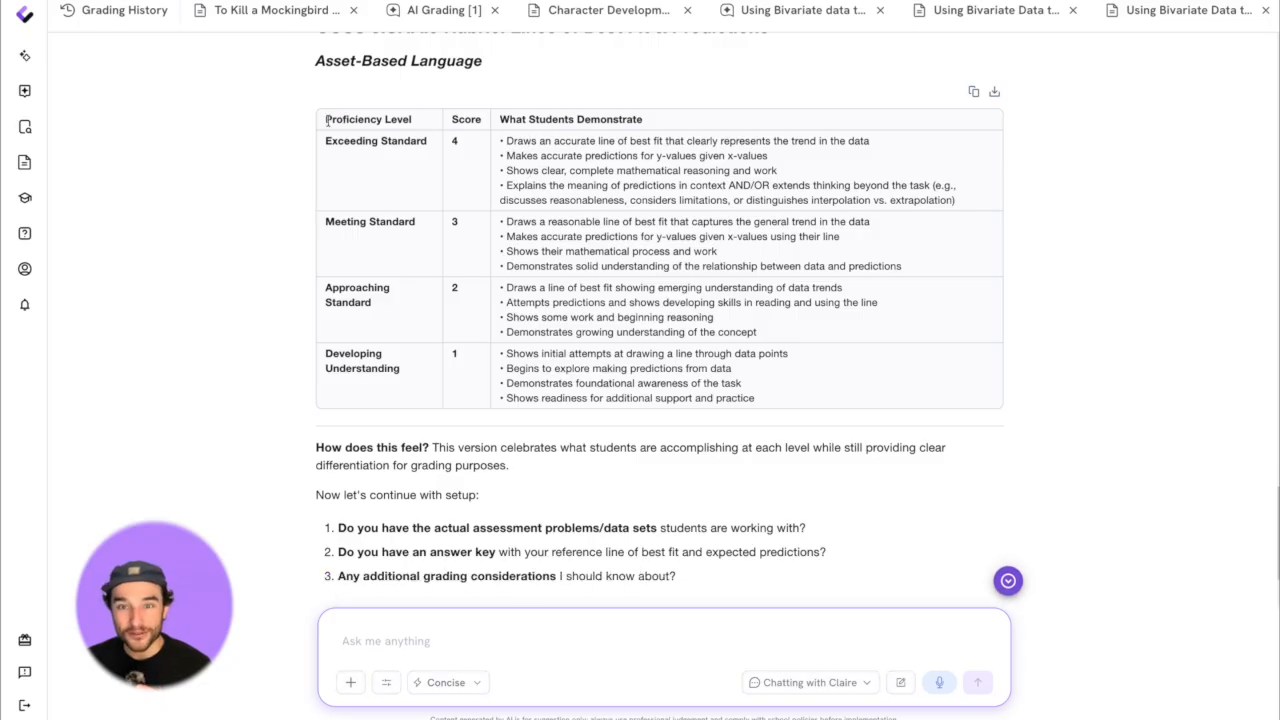
- Copy the generated proficiency-level table into the assignment's rubric field, check the text and undo the paste
left_click_drag(327, 120, 789, 391)
scroll(709, 491, "down", 4)
scroll(709, 458, "down", 3)
left_click(530, 344)
key("ctrl+v")
scroll(530, 344, "up", 5)
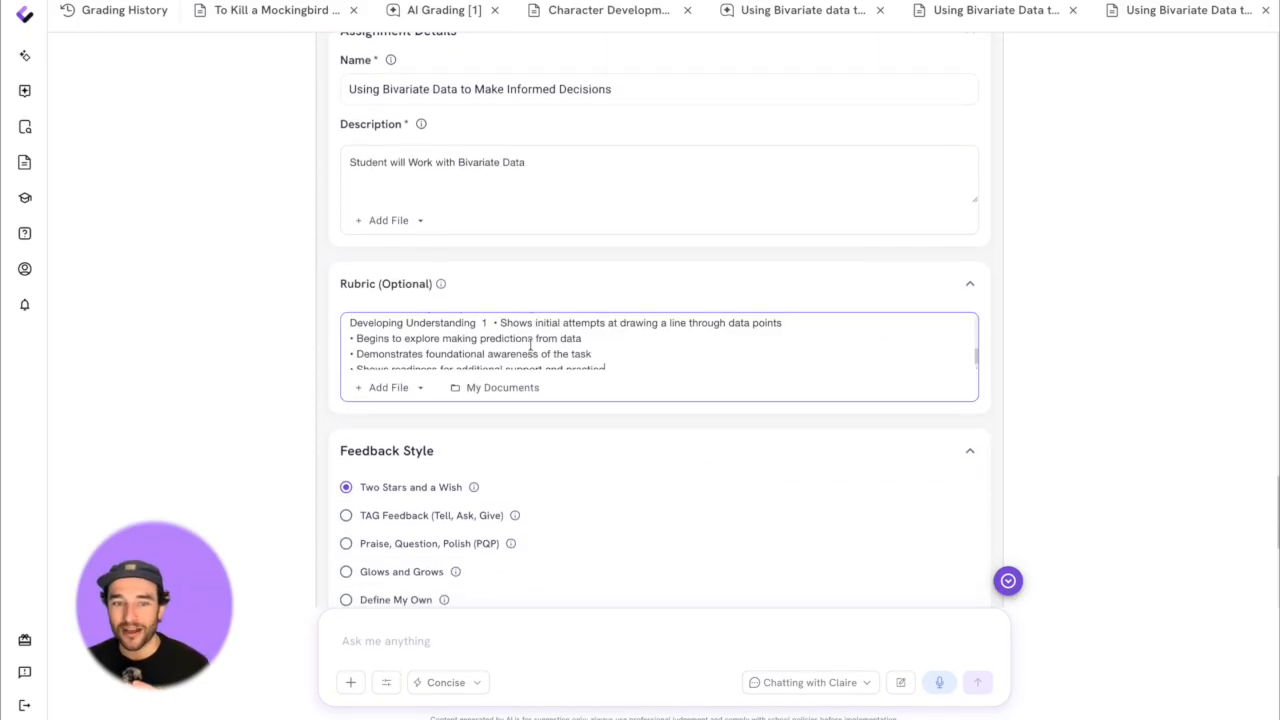
scroll(530, 347, "up", 1)
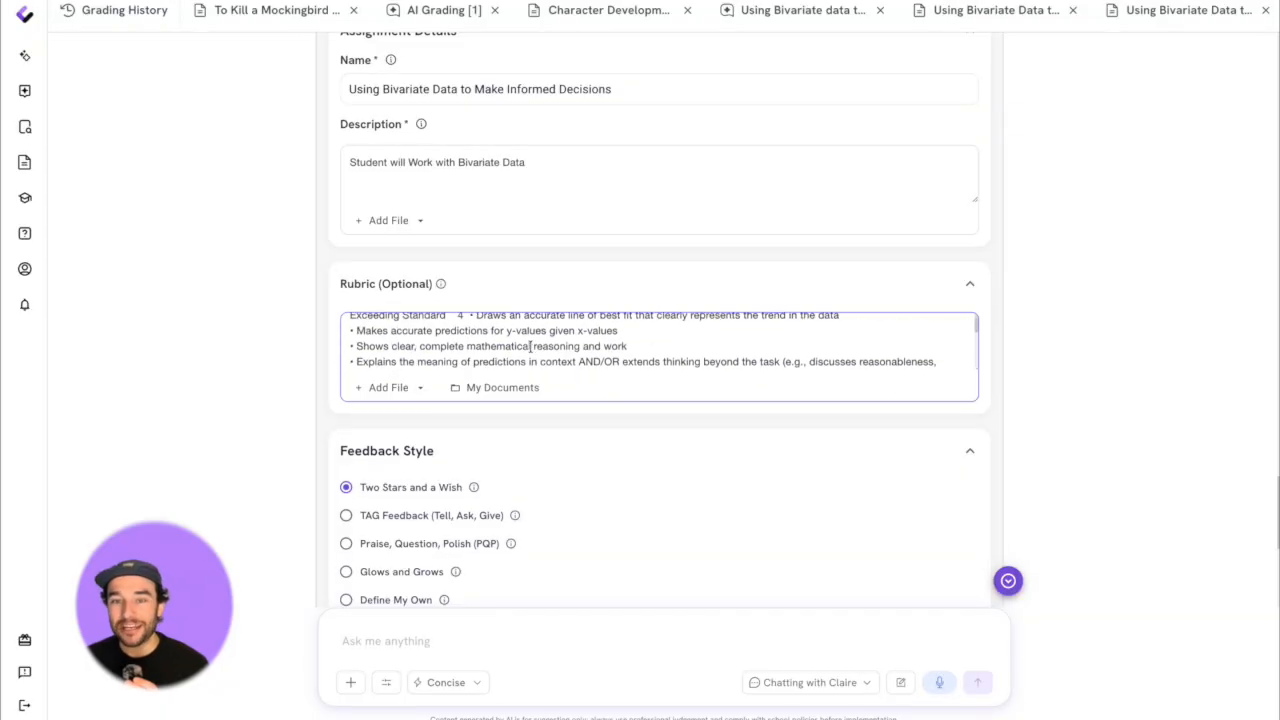
key("ctrl+z")
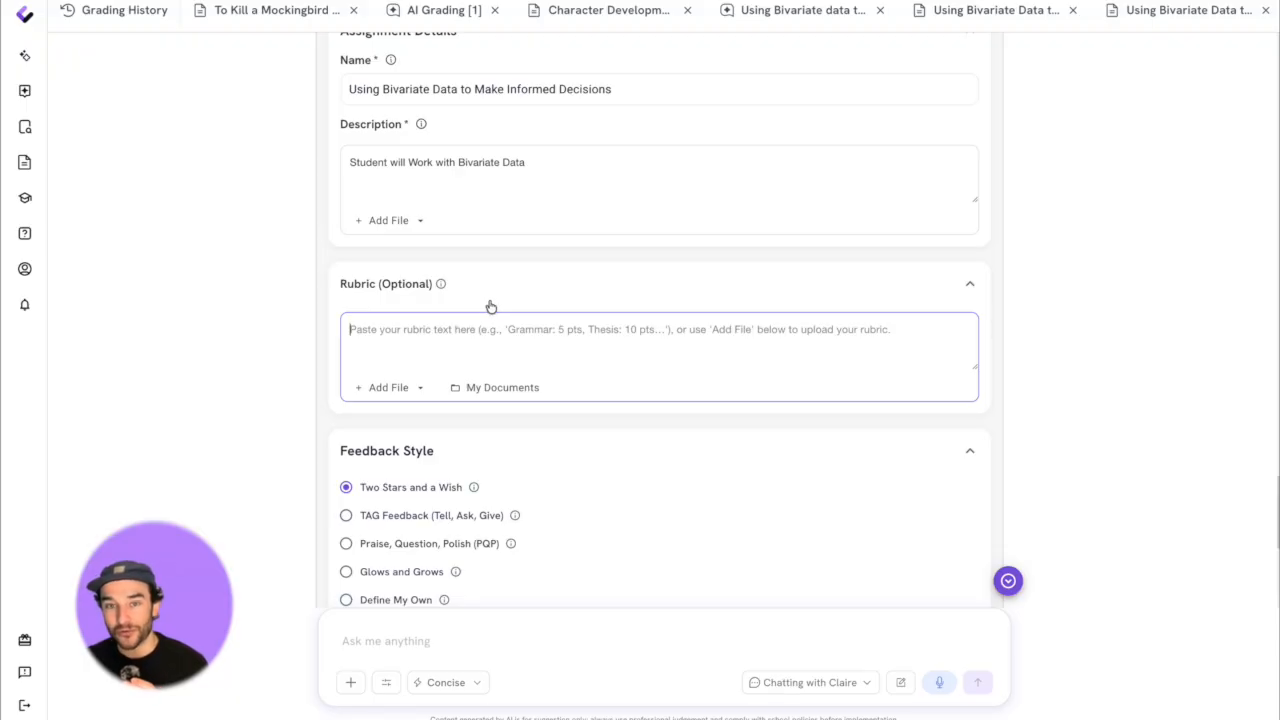
- Attach Example rubric.docx from Google Drive to the rubric section and remove it again
left_click(372, 388)
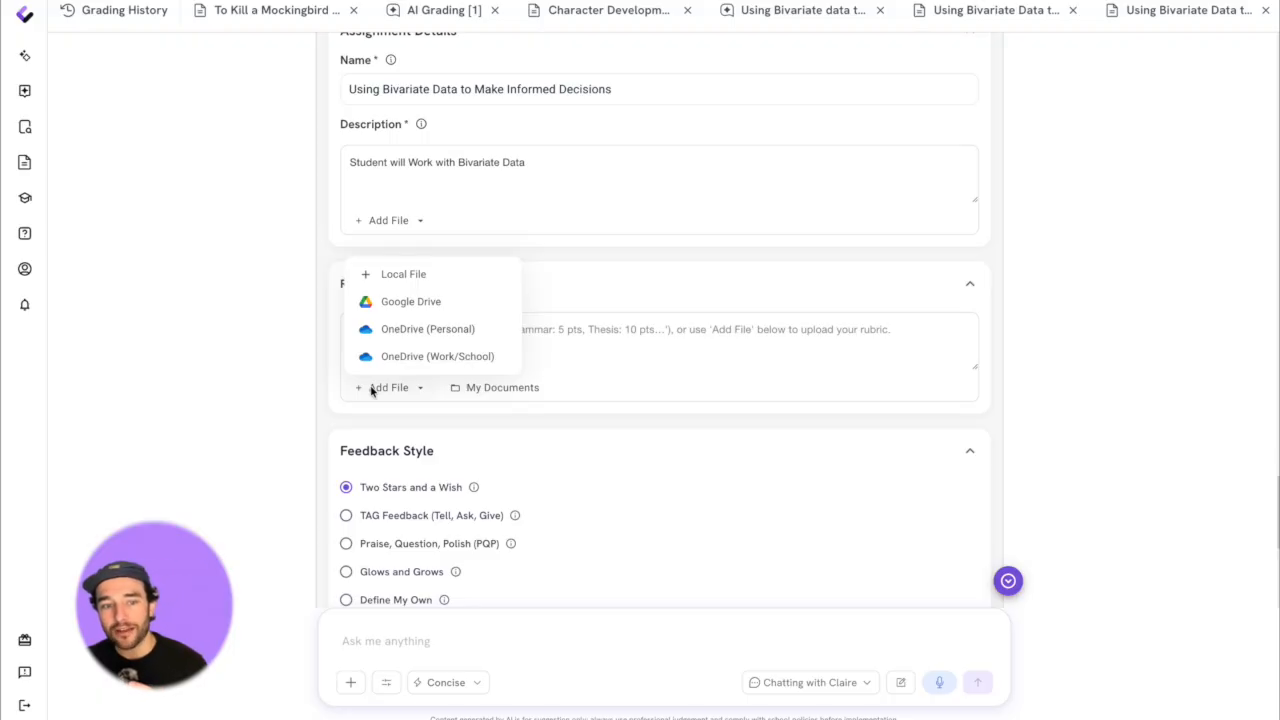
left_click(383, 301)
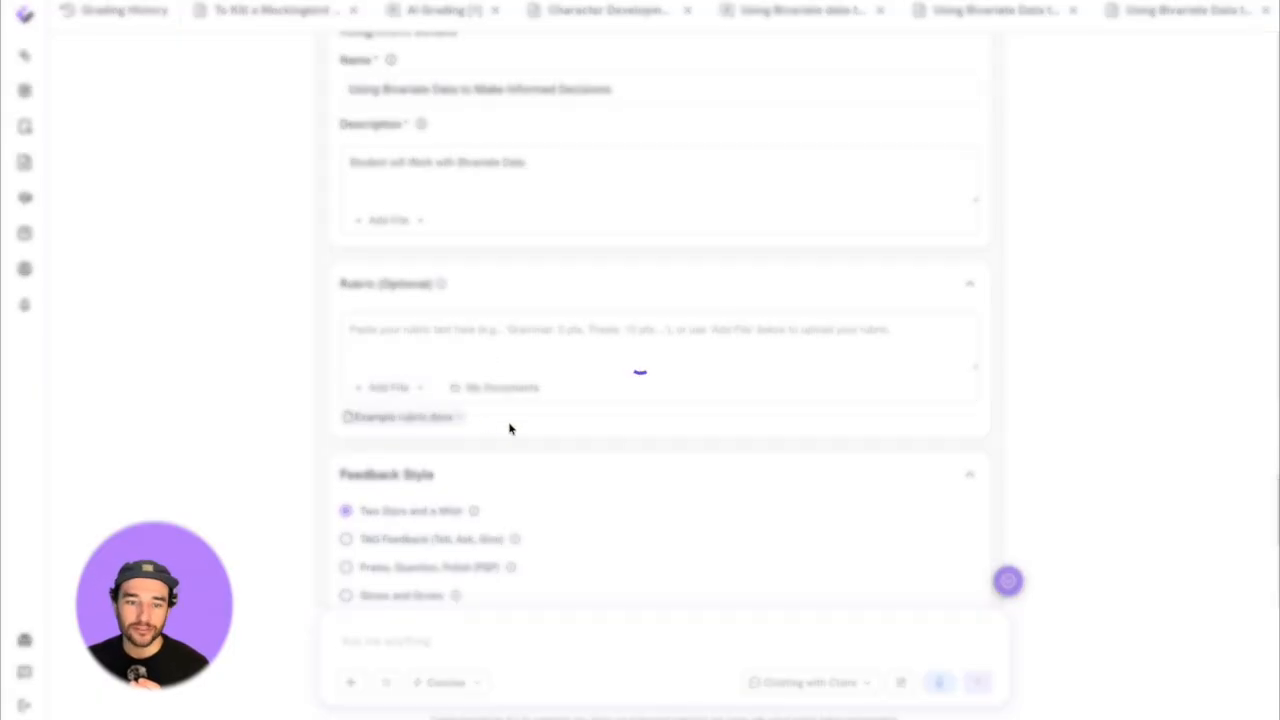
left_click(460, 417)
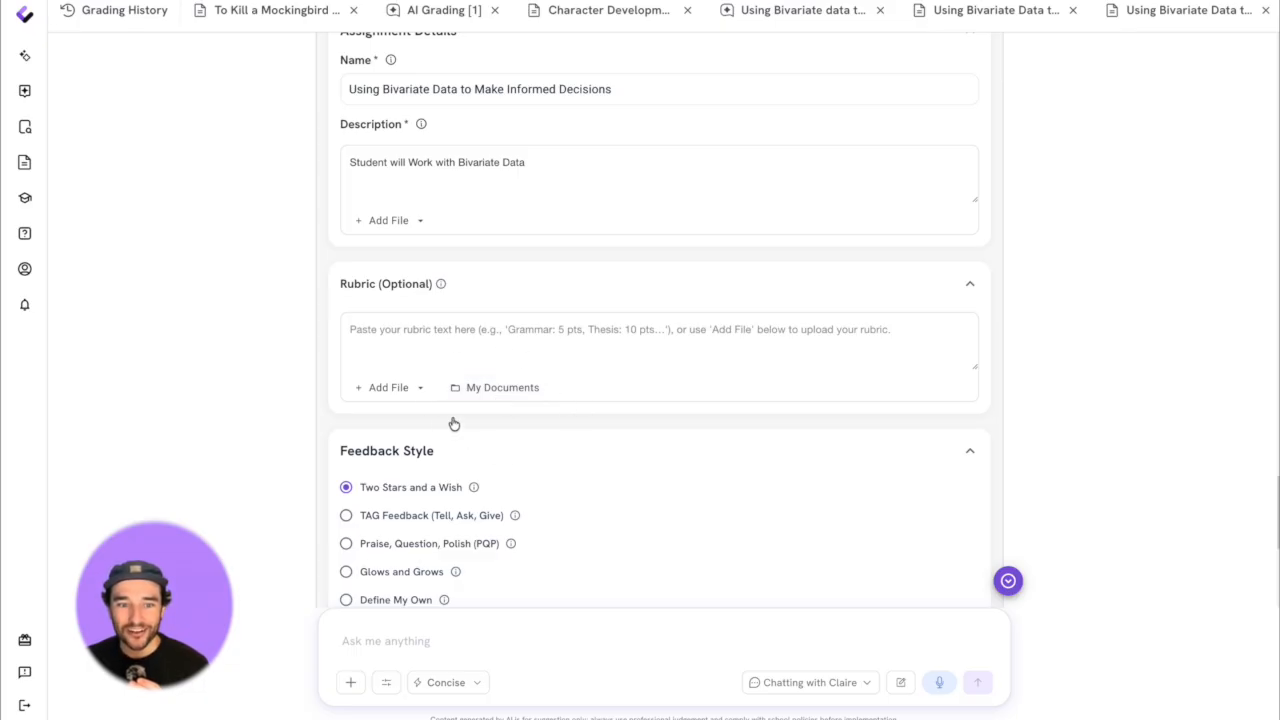
- Attach the saved document "Using Bivariate Data to Make Informed Predictions" from My Documents as the rubric
scroll(512, 393, "up", 1)
left_click(497, 414)
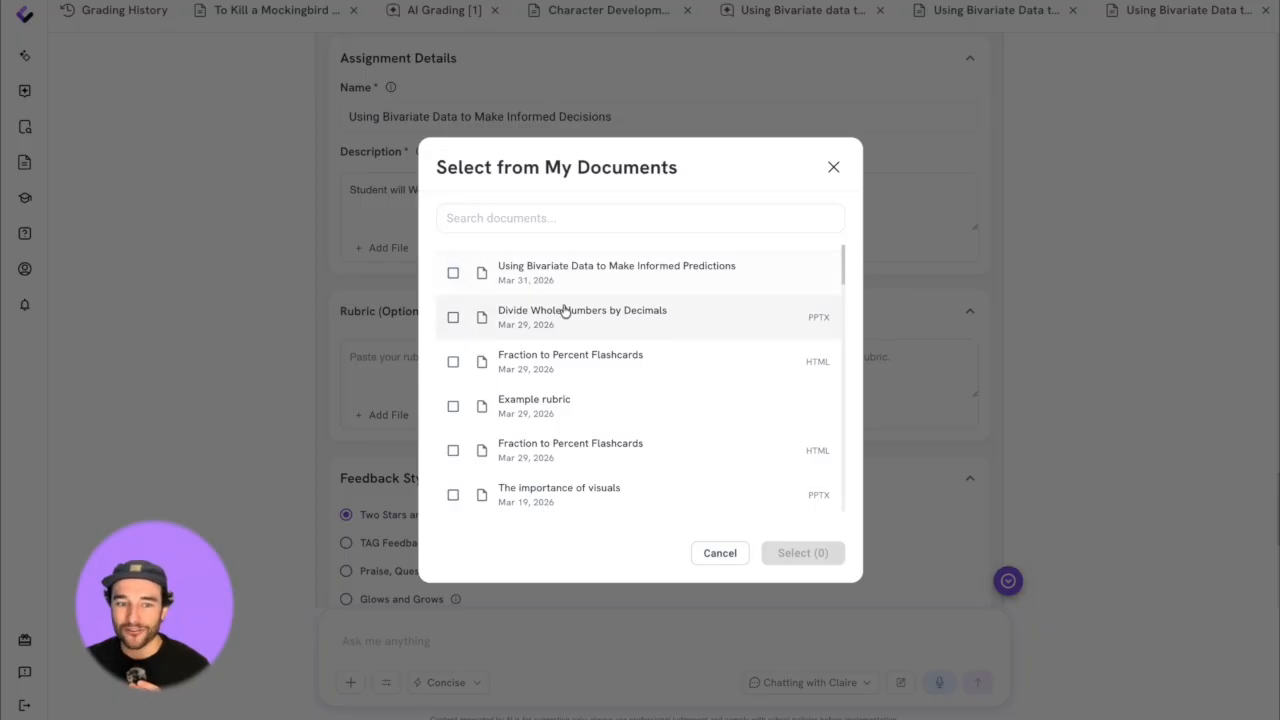
left_click(475, 272)
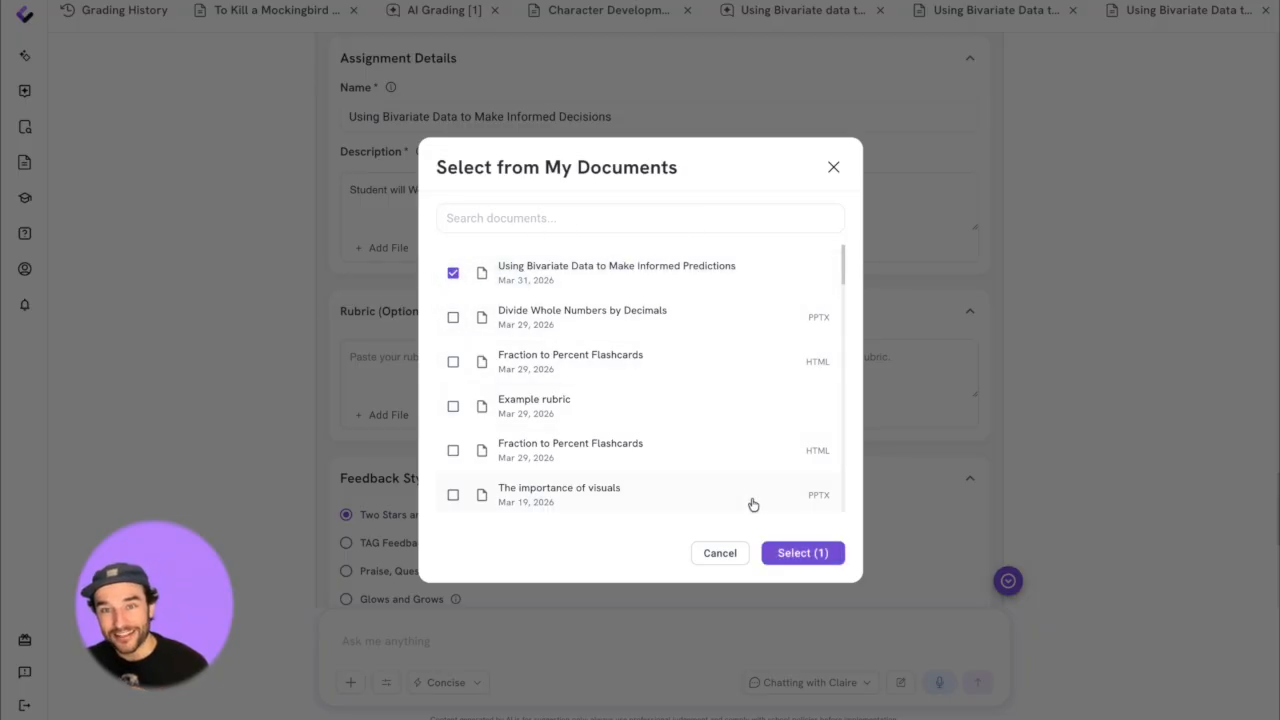
left_click(795, 550)
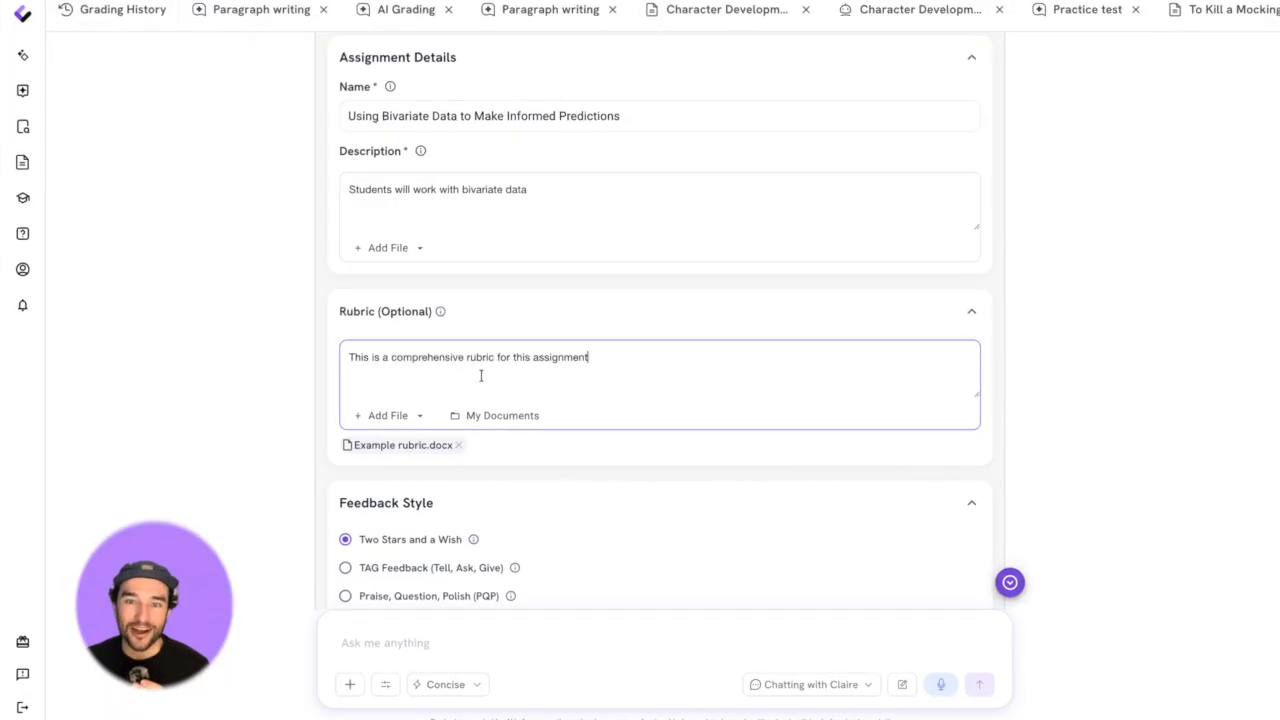
- Look over the remaining grading settings and set the feedback style to Glows and Grows
scroll(480, 374, "down", 5)
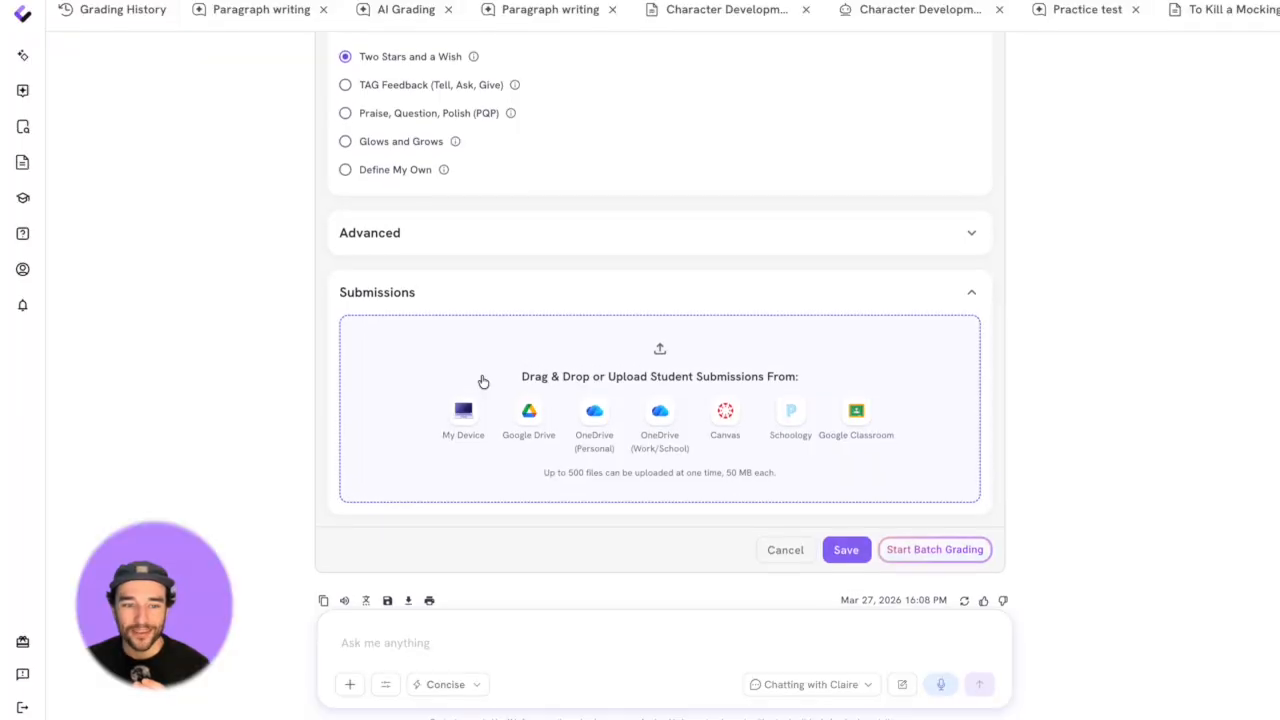
scroll(482, 381, "up", 1)
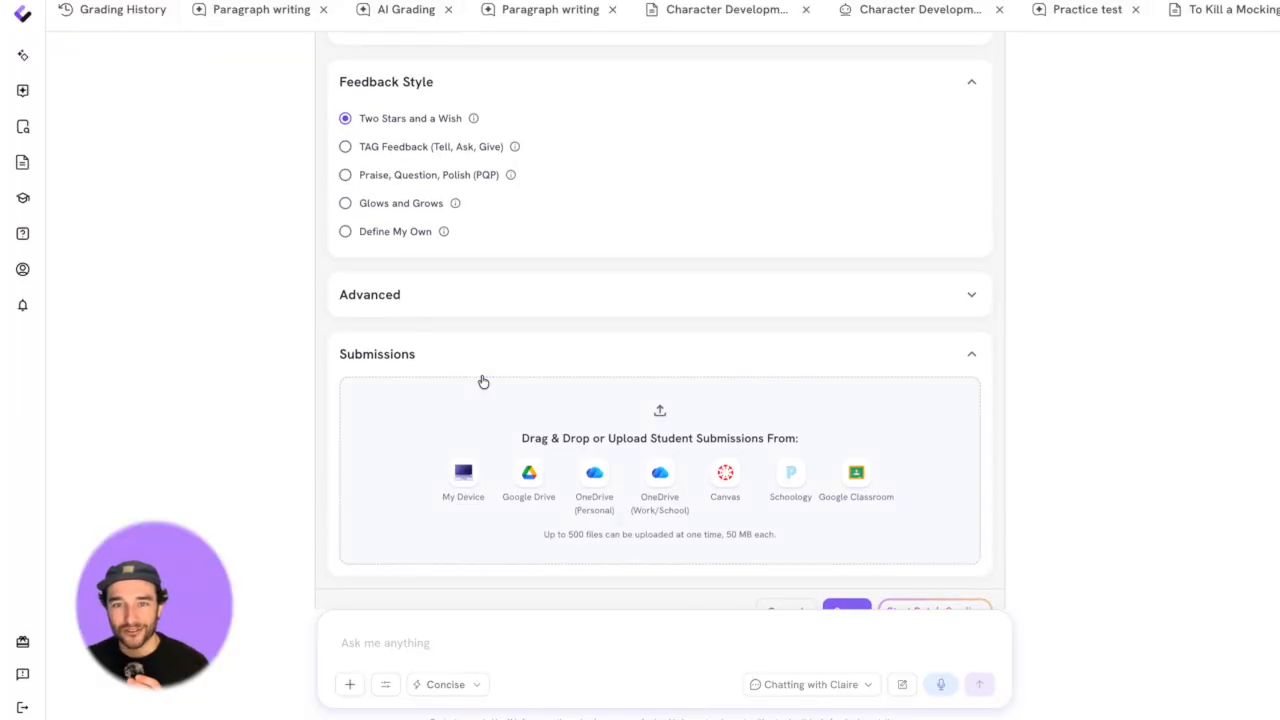
scroll(344, 146, "down", 1)
scroll(340, 155, "up", 1)
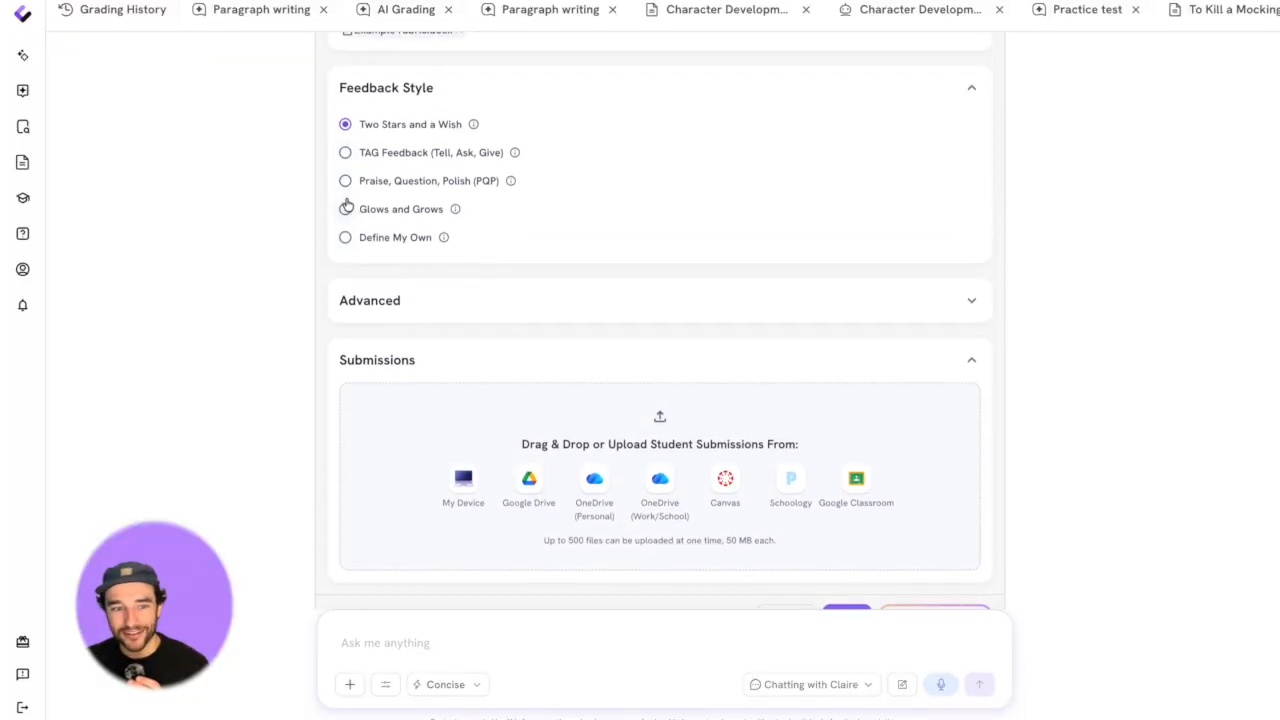
scroll(345, 206, "up", 1)
left_click(345, 335)
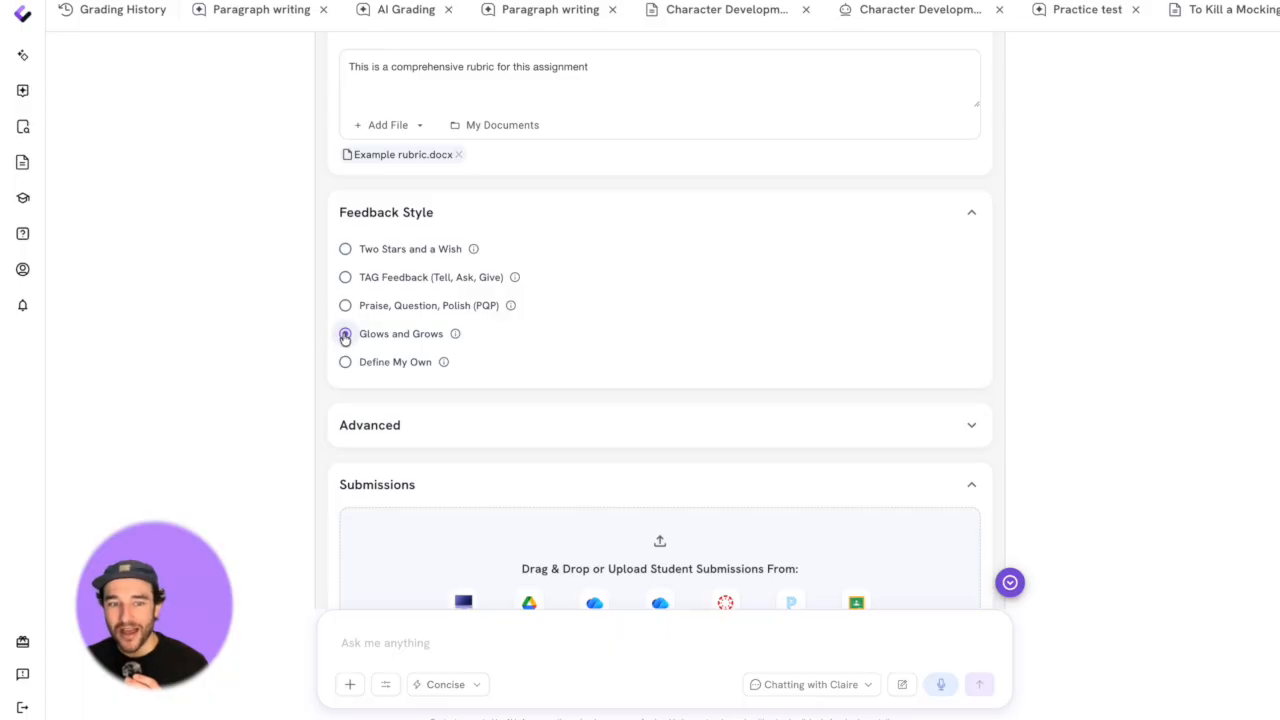
- Add the advanced grading instruction "Please use asset based language only"
scroll(795, 370, "down", 2)
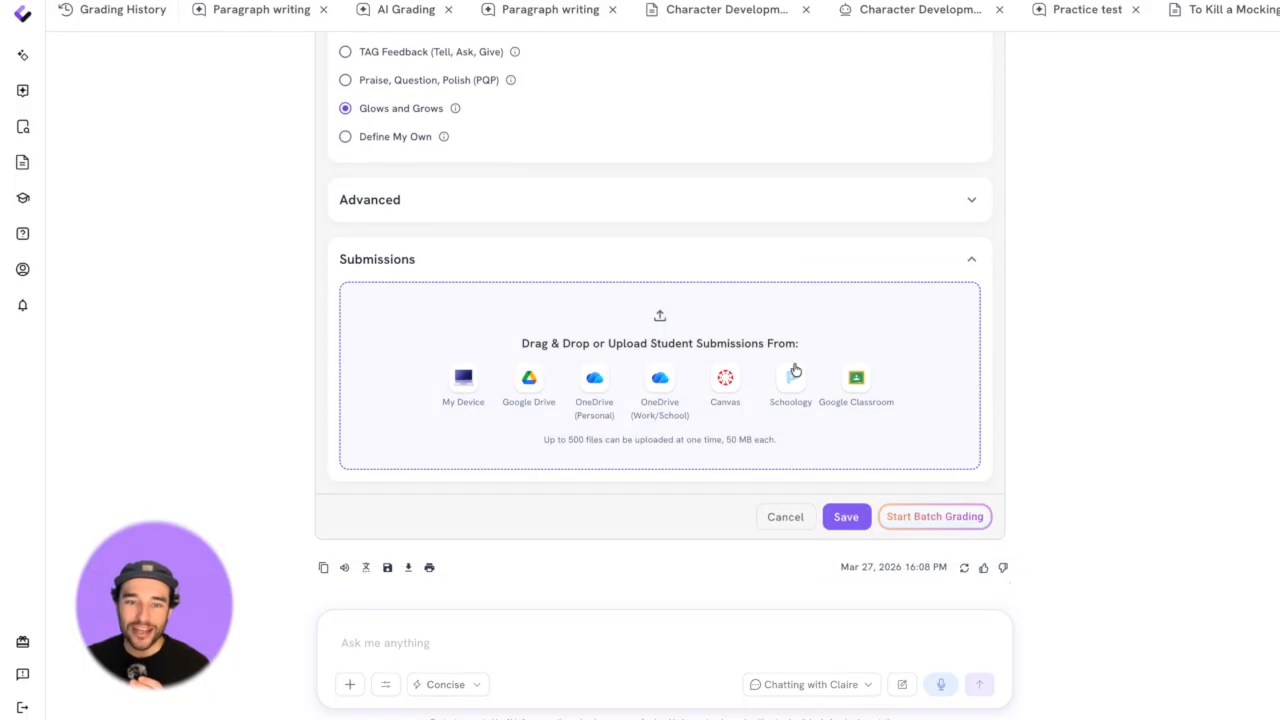
left_click(821, 206)
left_click(554, 266)
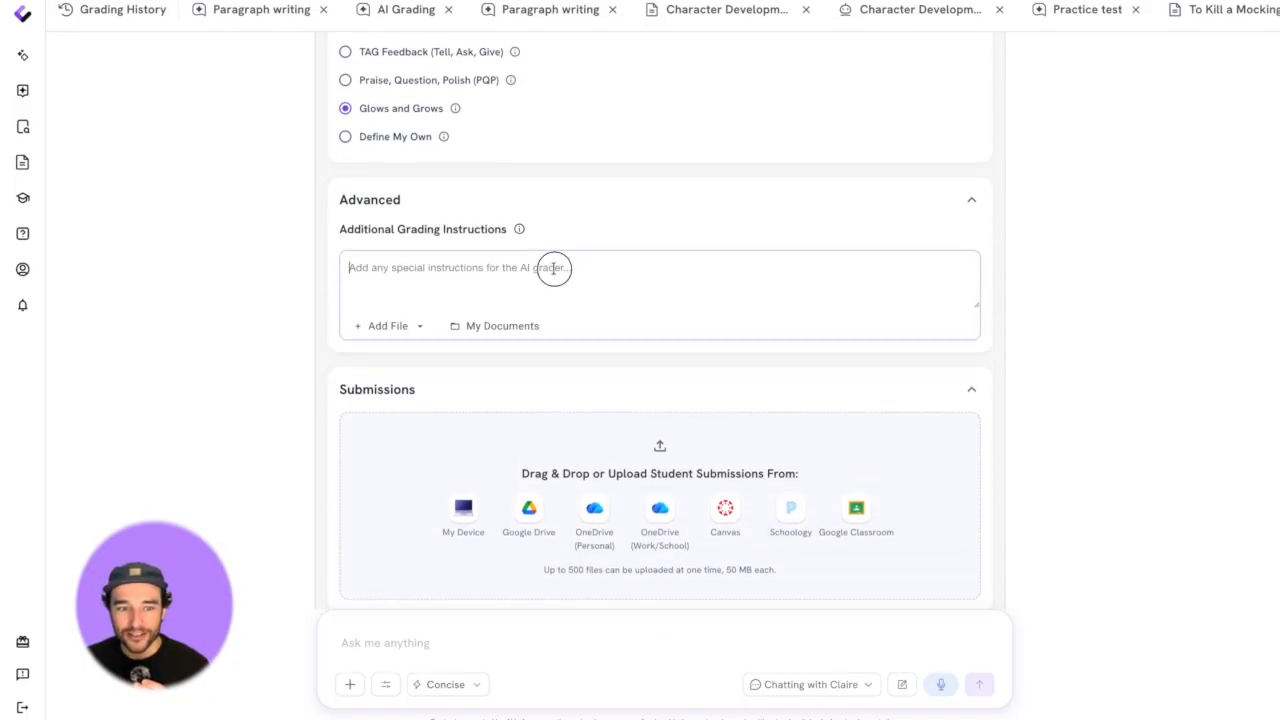
type("Pleasue w")
key("BackSpace")
key("BackSpace")
type("un")
key("BackSpace")
type("se asset based language only")
- Upload exemplar.png and the student 1 to student 4 PNG files from the device as submissions and start batch grading
scroll(541, 298, "down", 2)
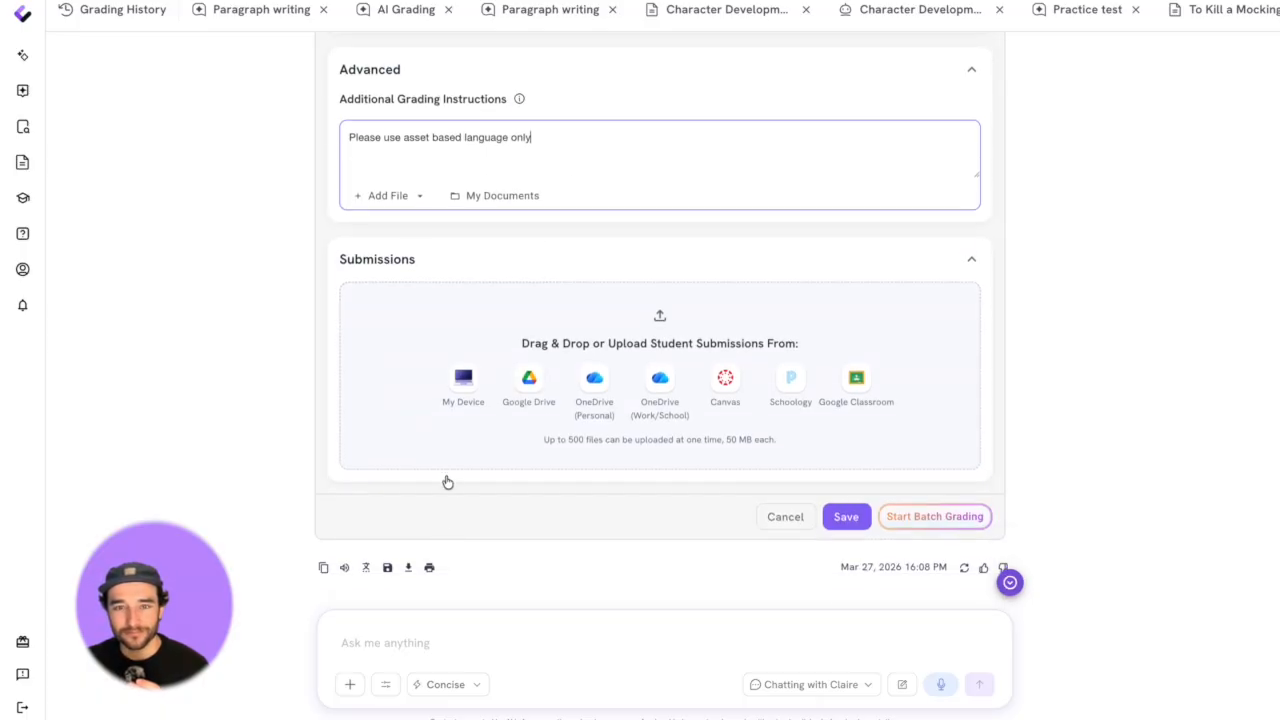
left_click(455, 395)
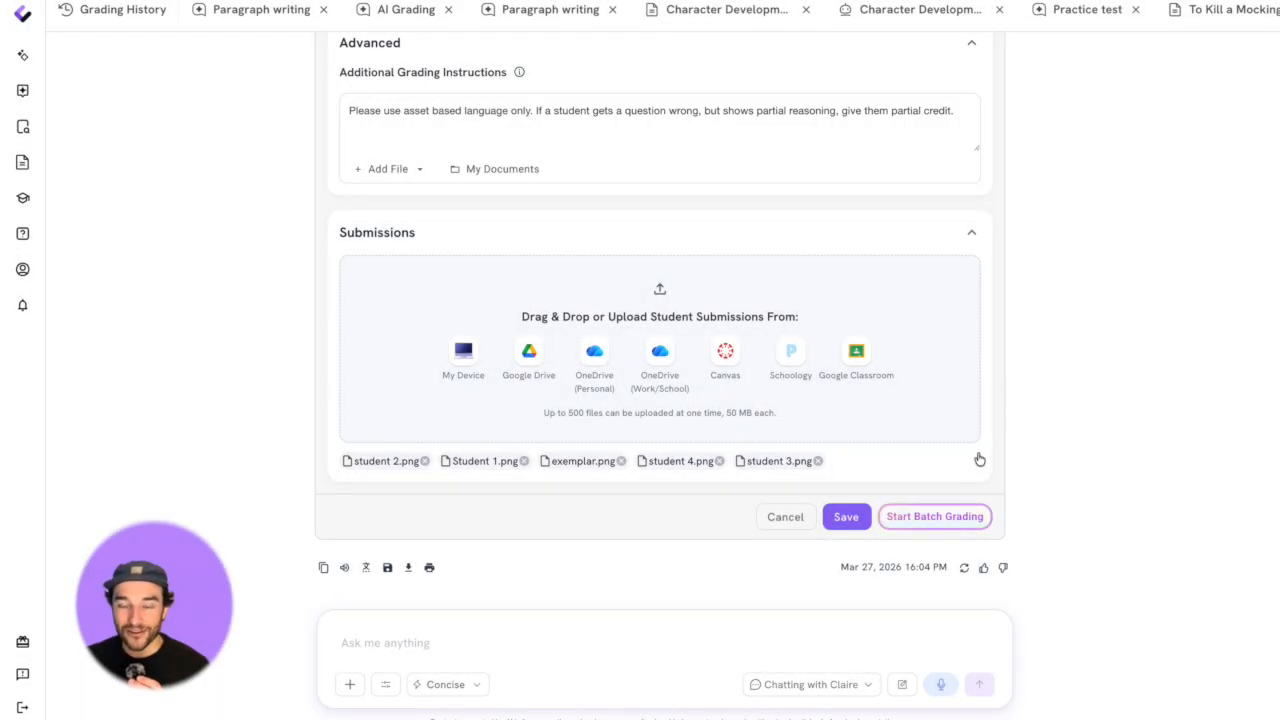
left_click(969, 522)
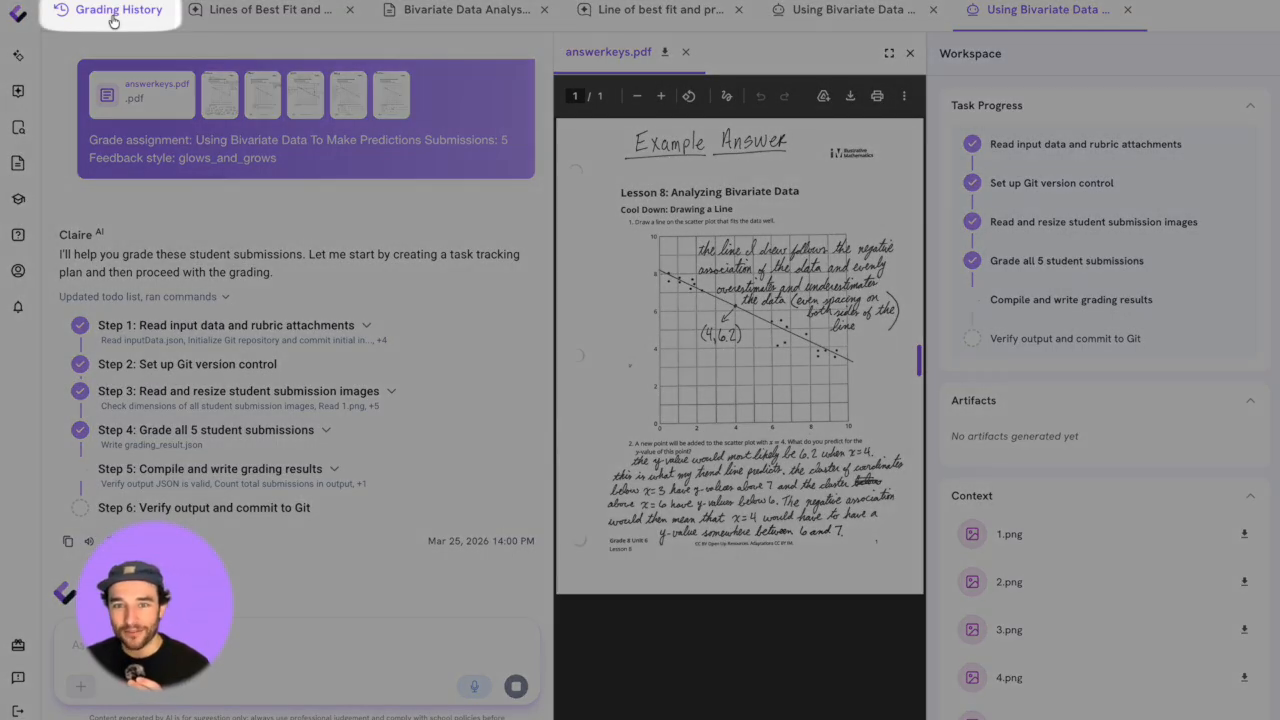
- Open the completed "Using Bivariate Data To Make Predictions" assignment from the grading history and review the first student's feedback and rubric breakdown
left_click(113, 19)
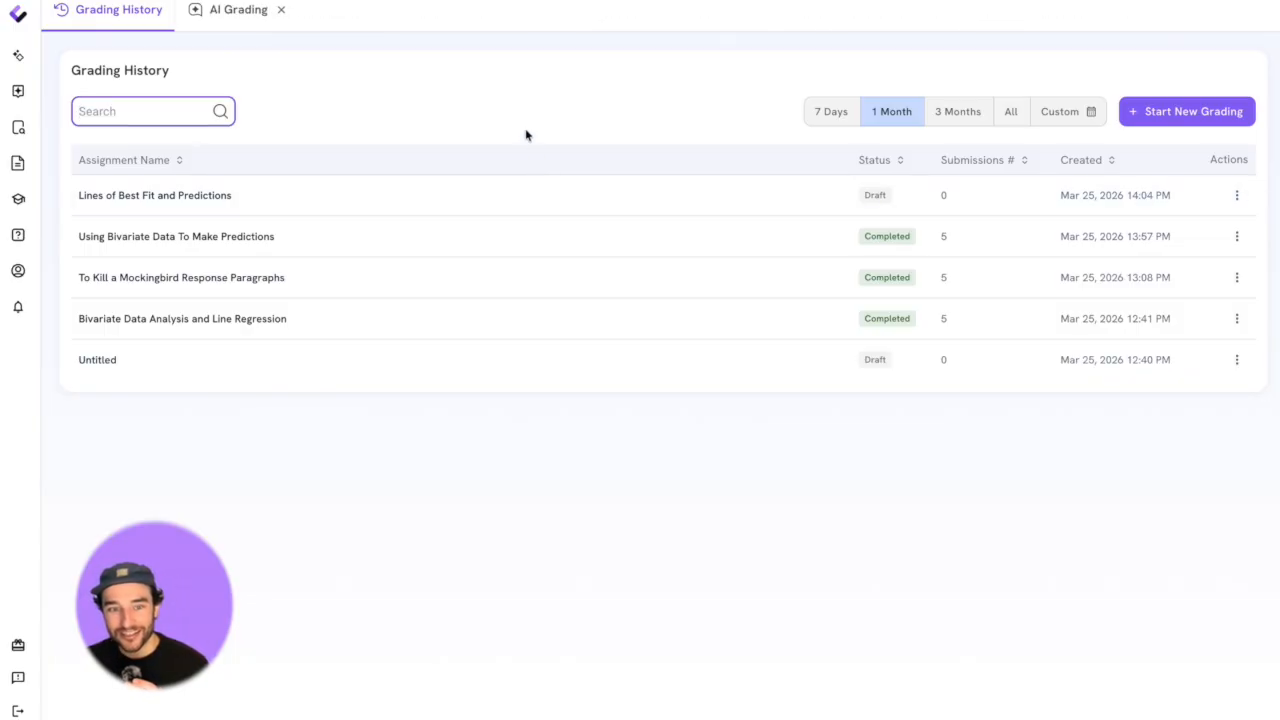
left_click(144, 249)
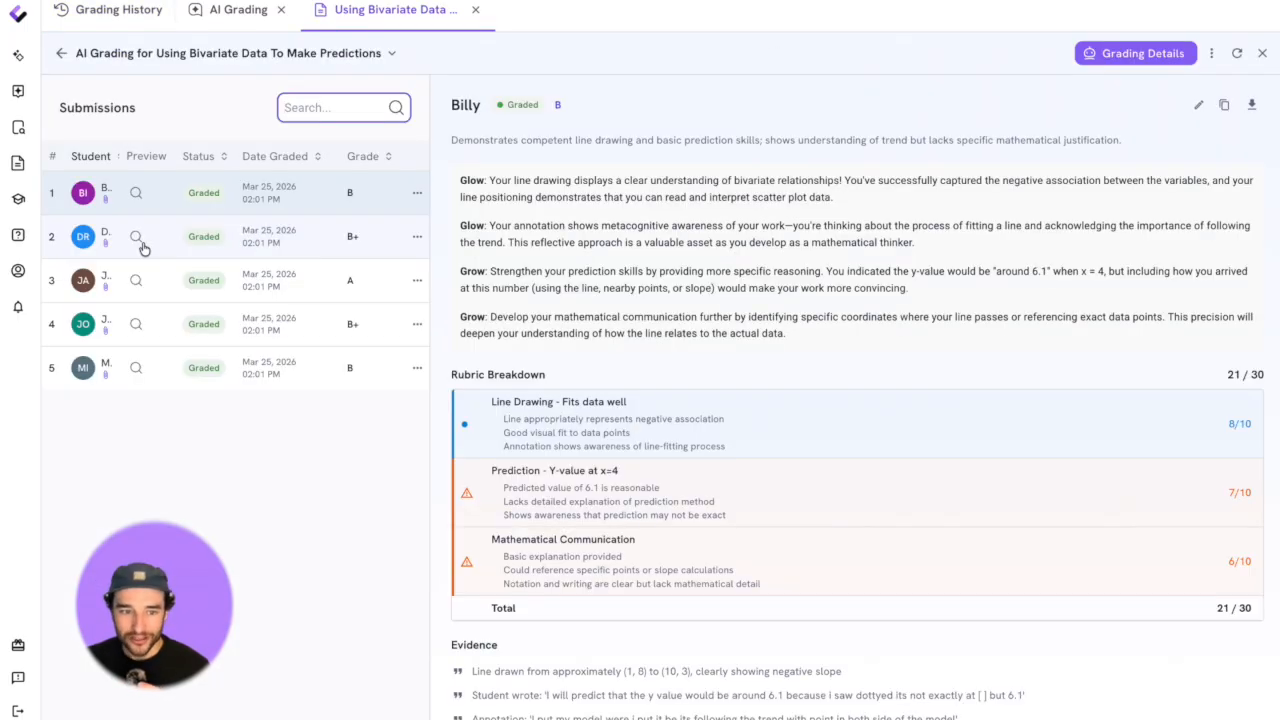
scroll(713, 390, "down", 1)
scroll(760, 390, "up", 1)
- Preview the first student's scanned work beside the feedback and go through the following students' submissions
left_click_drag(428, 356, 309, 154)
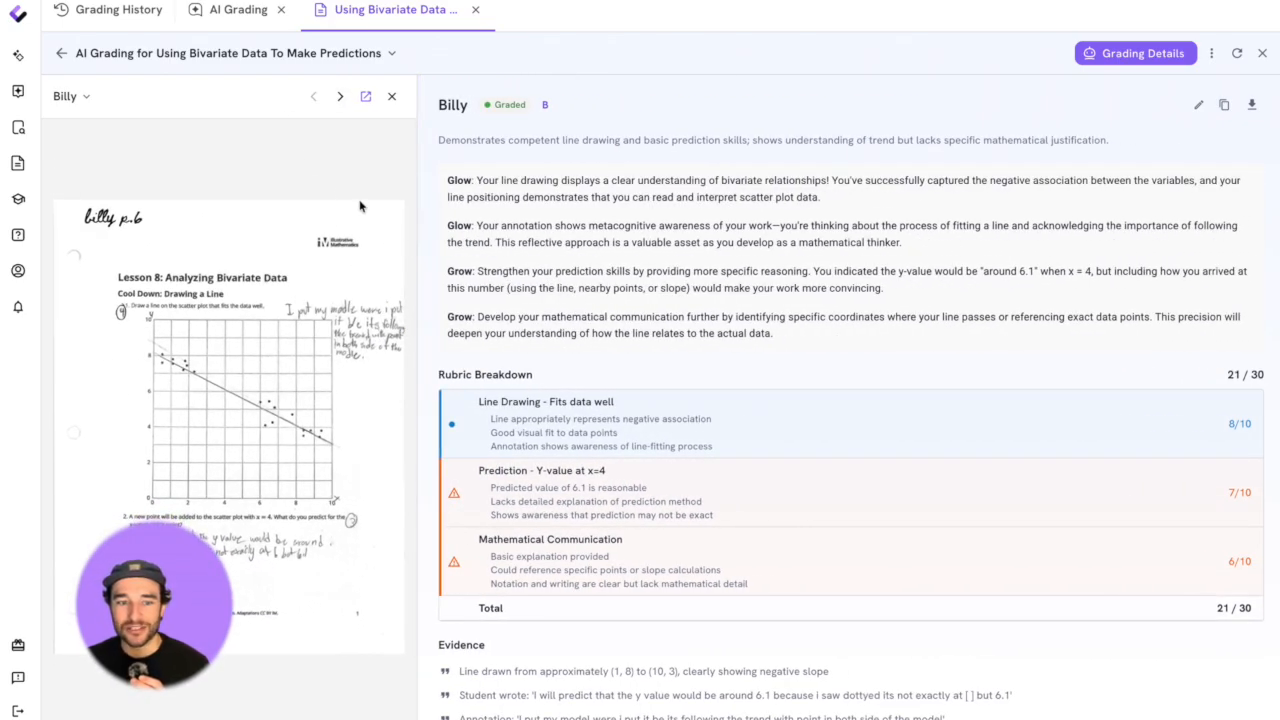
left_click(340, 96)
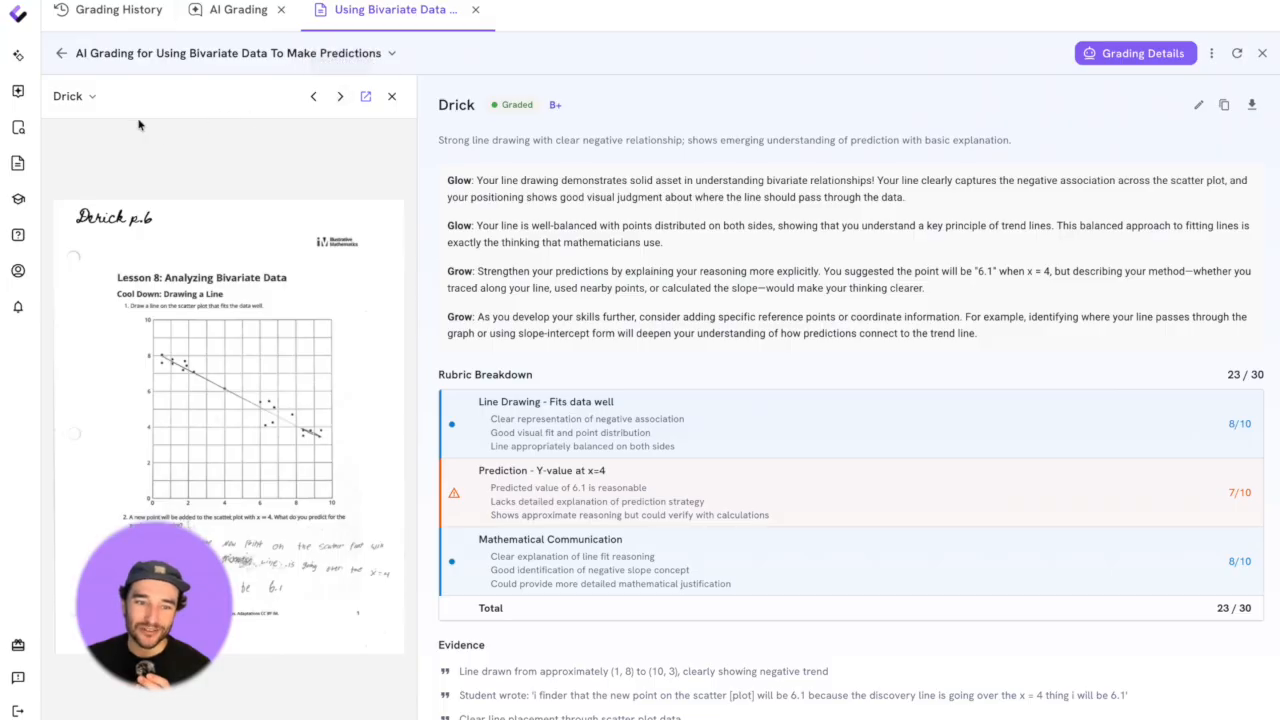
left_click(343, 100)
left_click(343, 98)
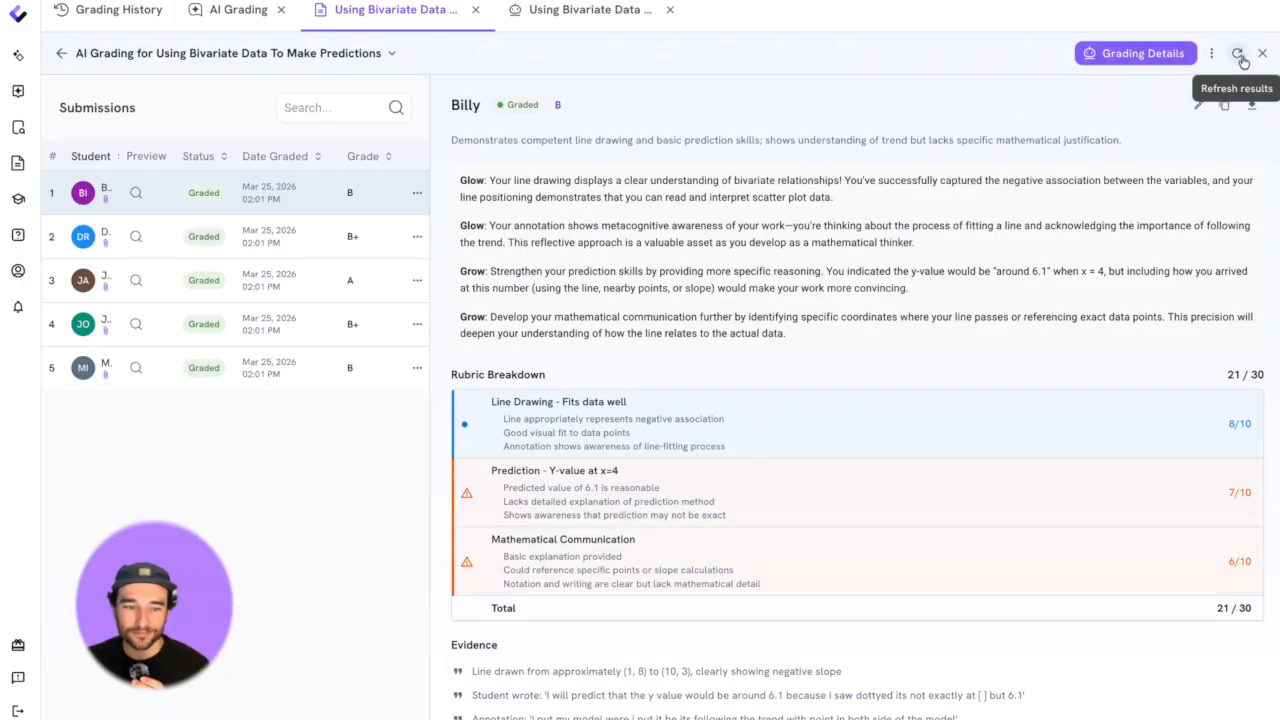
- Download the grading results for the whole assignment
left_click(1211, 53)
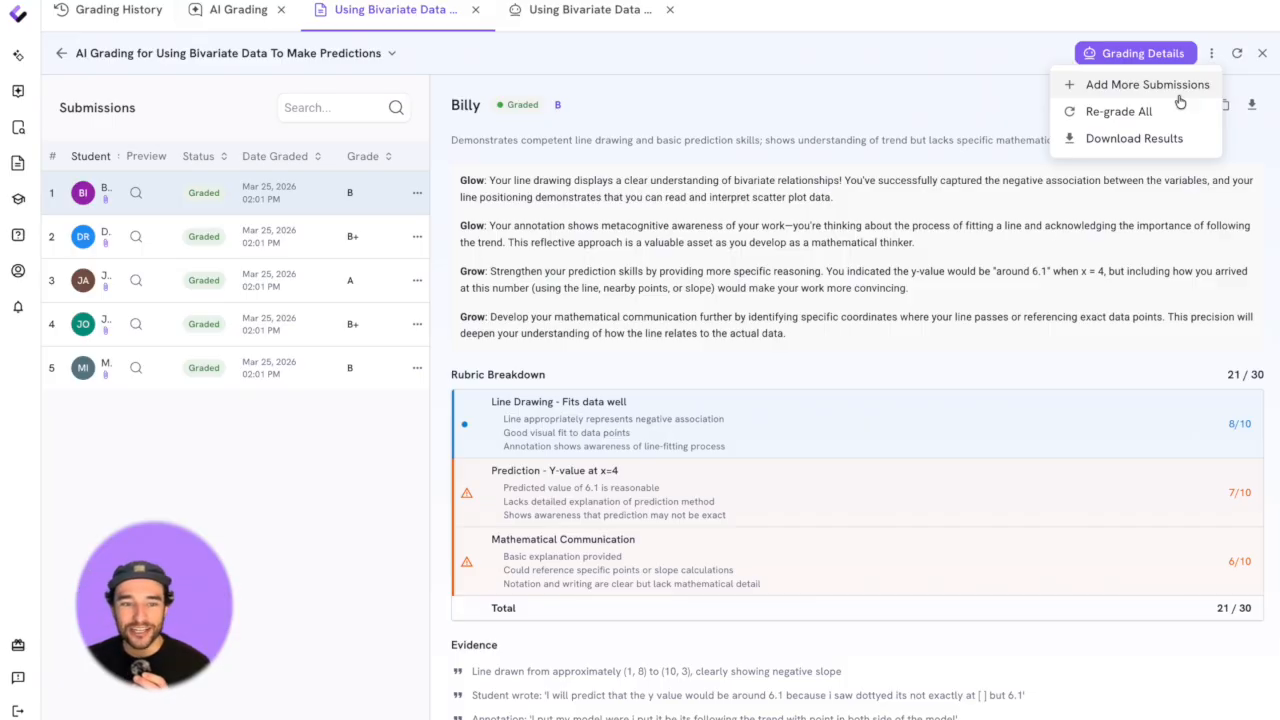
left_click(1182, 148)
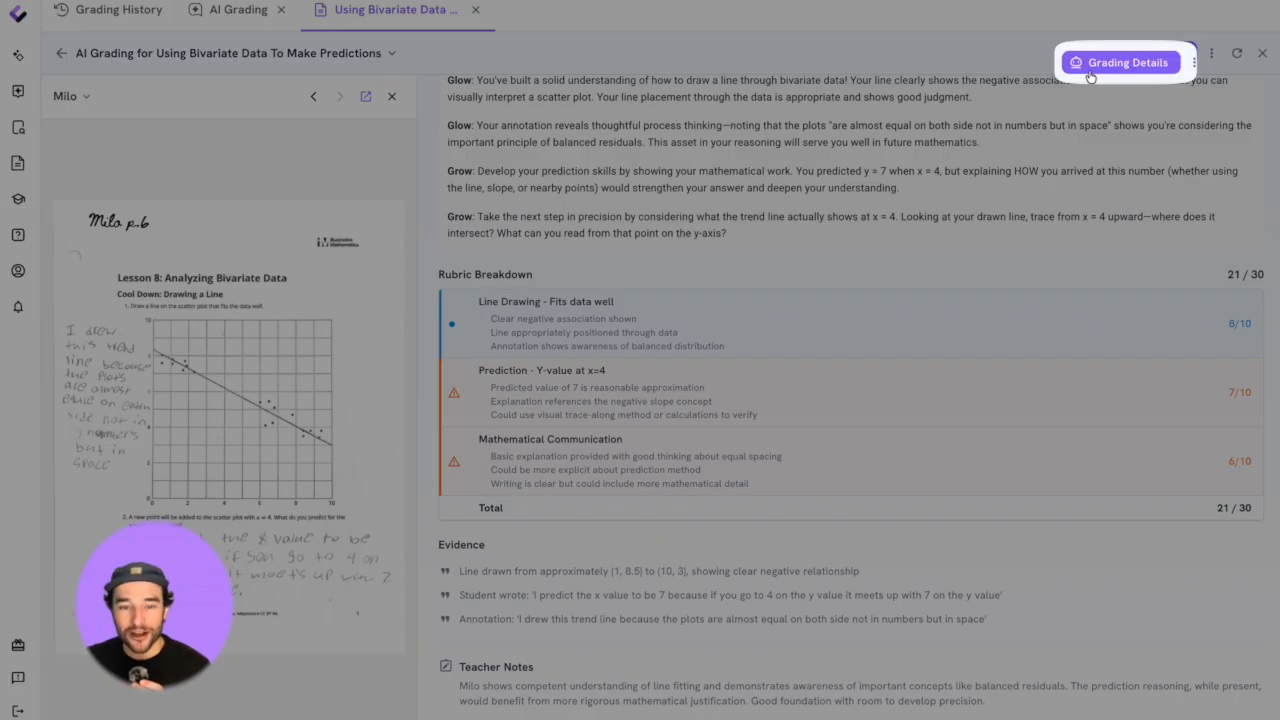
- Open the grading details and read through the grade distribution, key grading features and output summary
left_click(1104, 56)
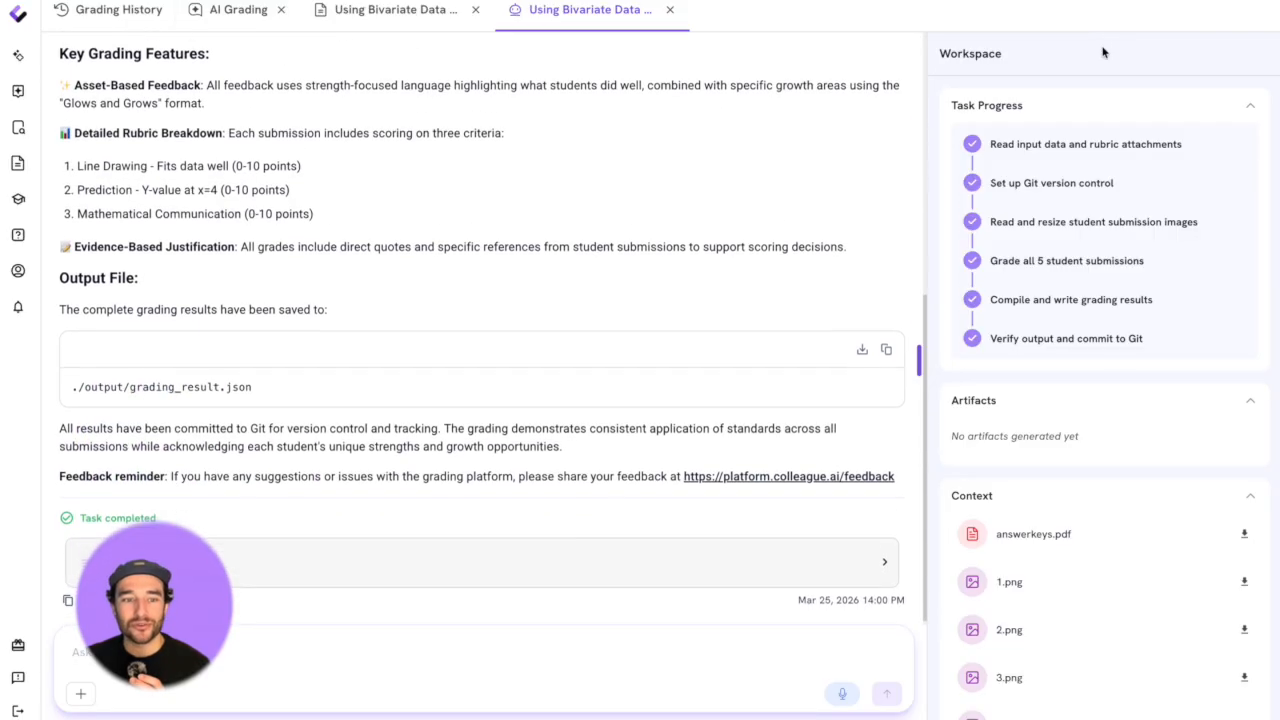
scroll(548, 245, "up", 5)
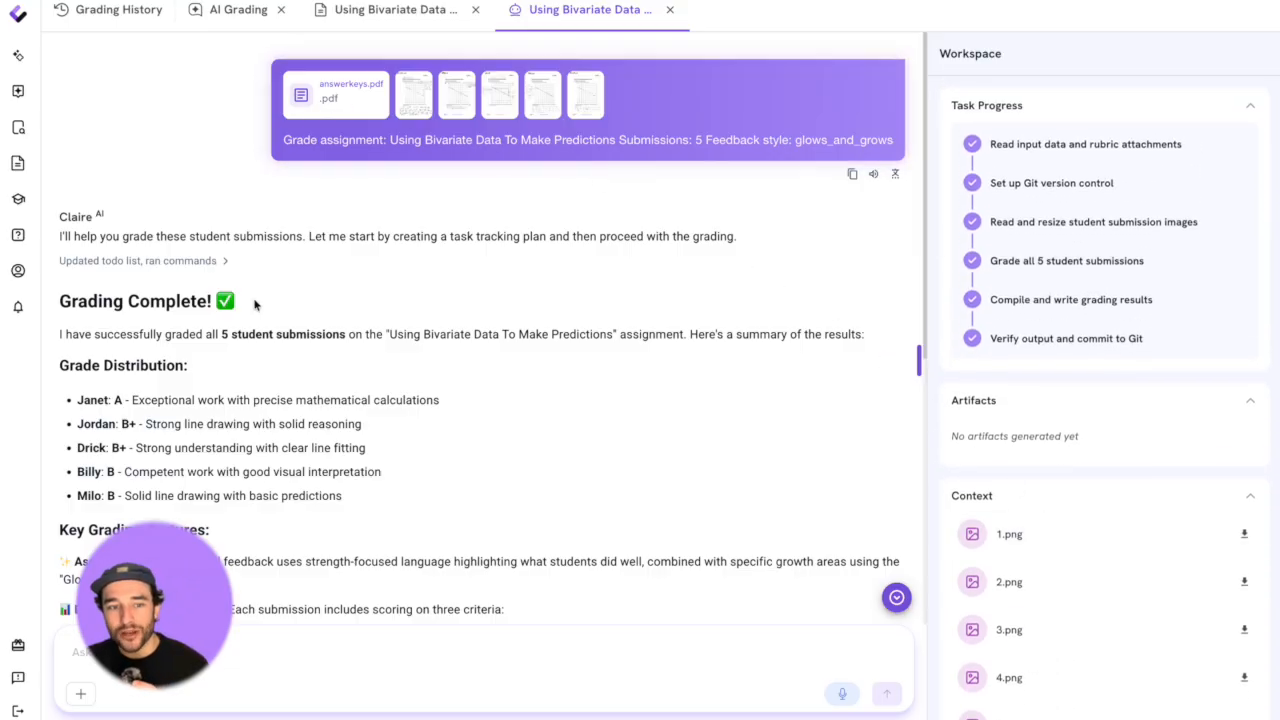
scroll(239, 552, "down", 5)
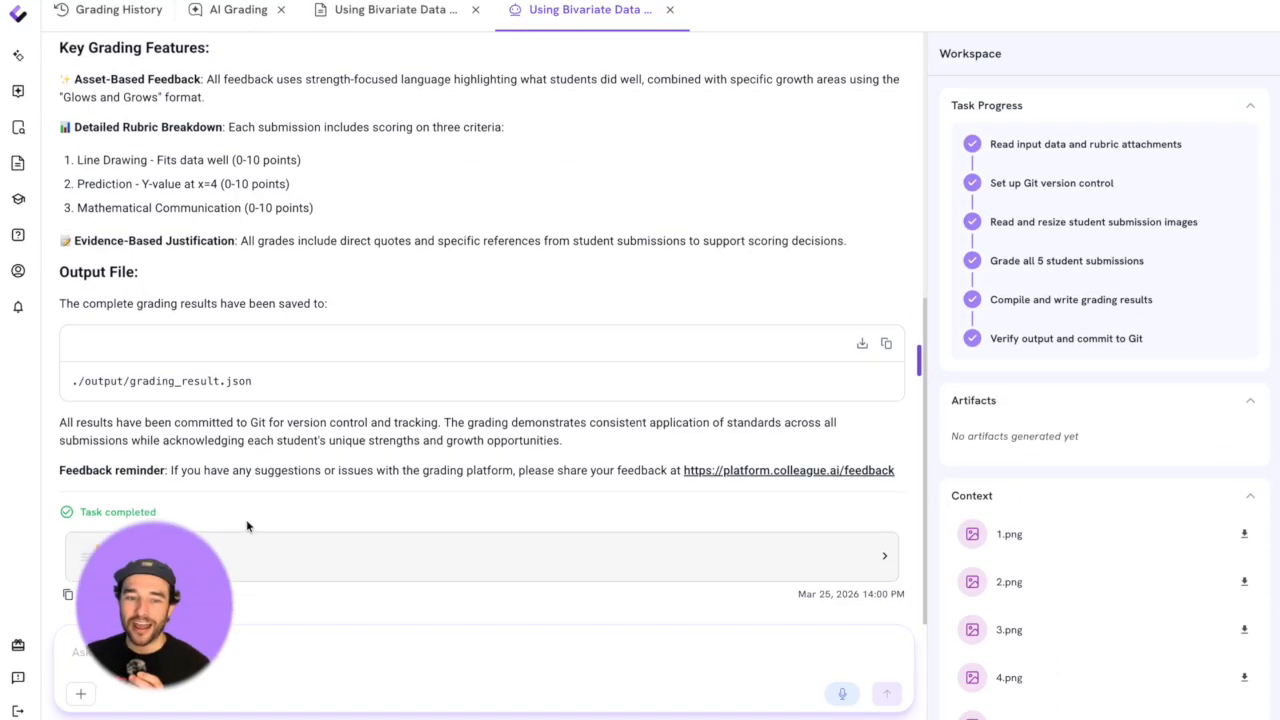
scroll(260, 295, "up", 5)
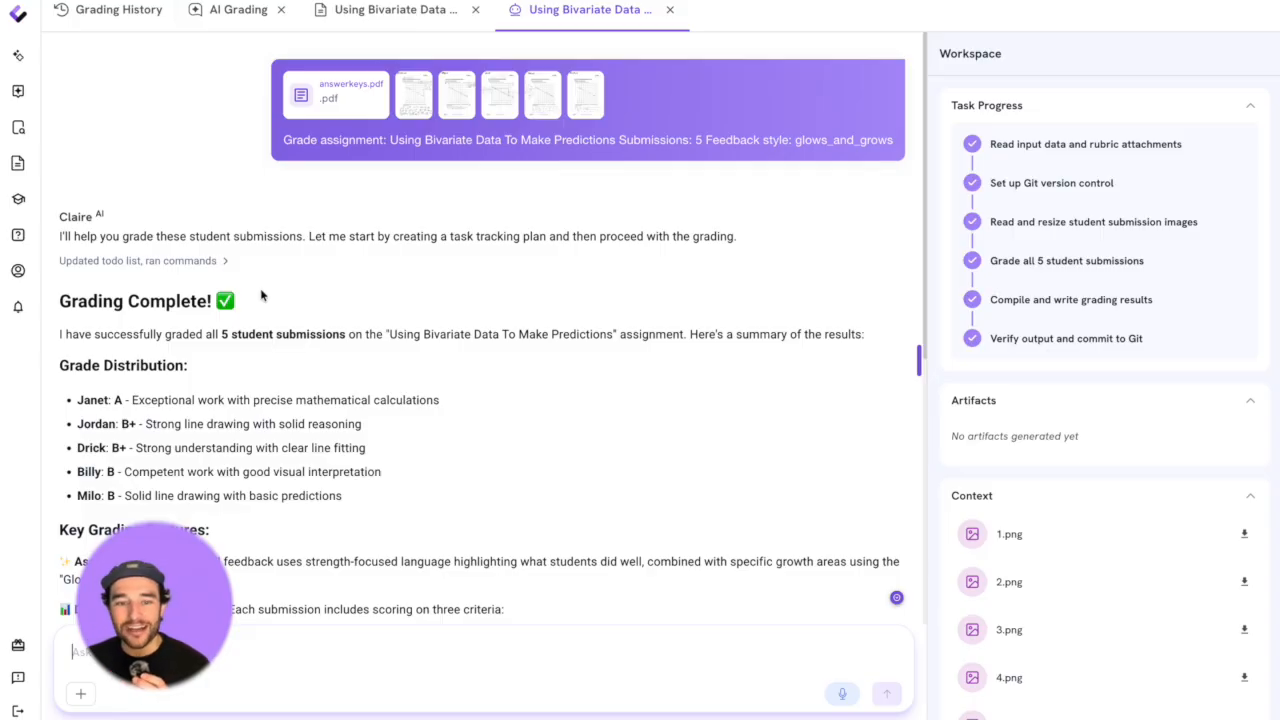